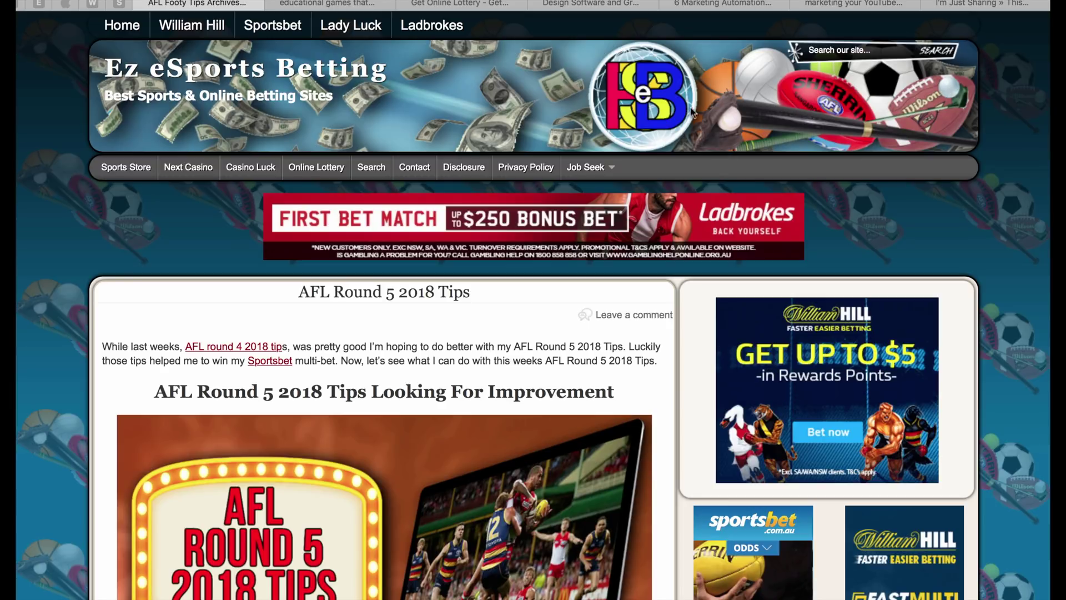
Step: Scroll through the AFL Round 5 tips page, then switch to the educational games blog post tab
scroll(711, 170, down, 5)
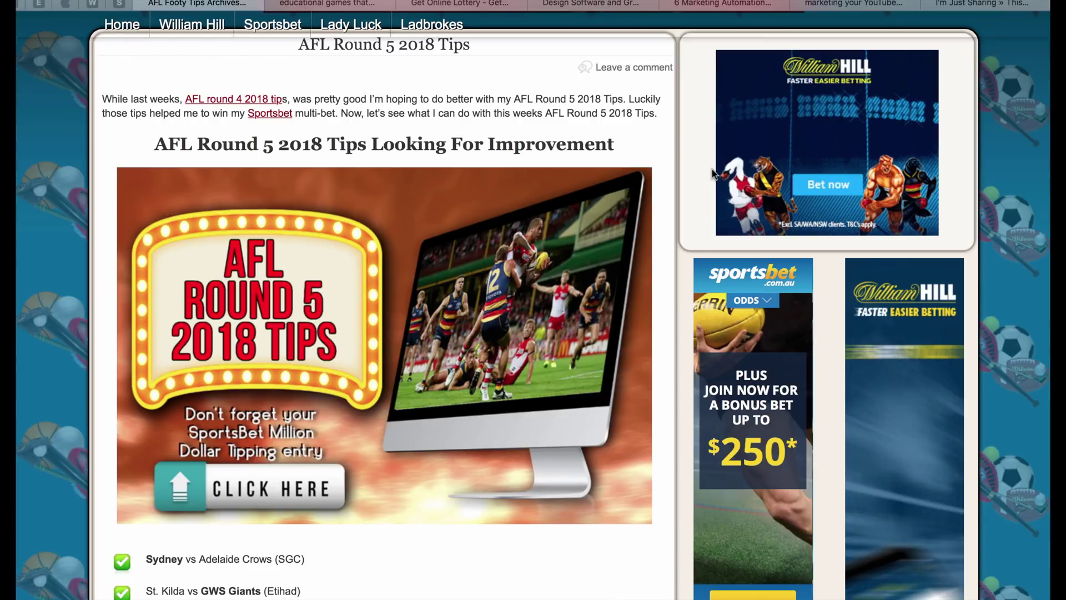
scroll(711, 172, down, 10)
scroll(713, 174, down, 20)
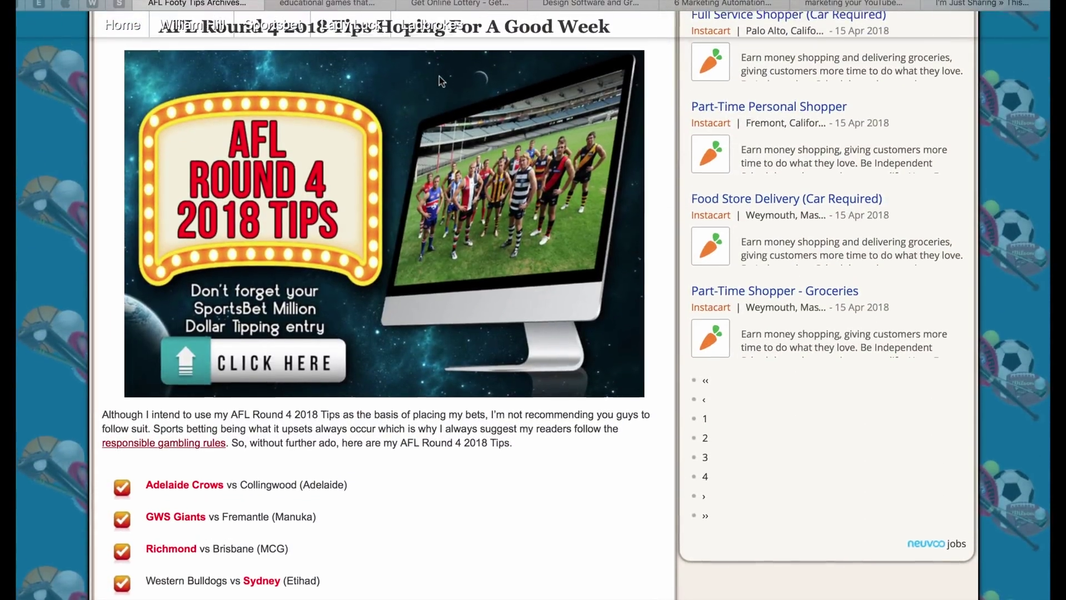
scroll(439, 77, up, 10)
click(321, 3)
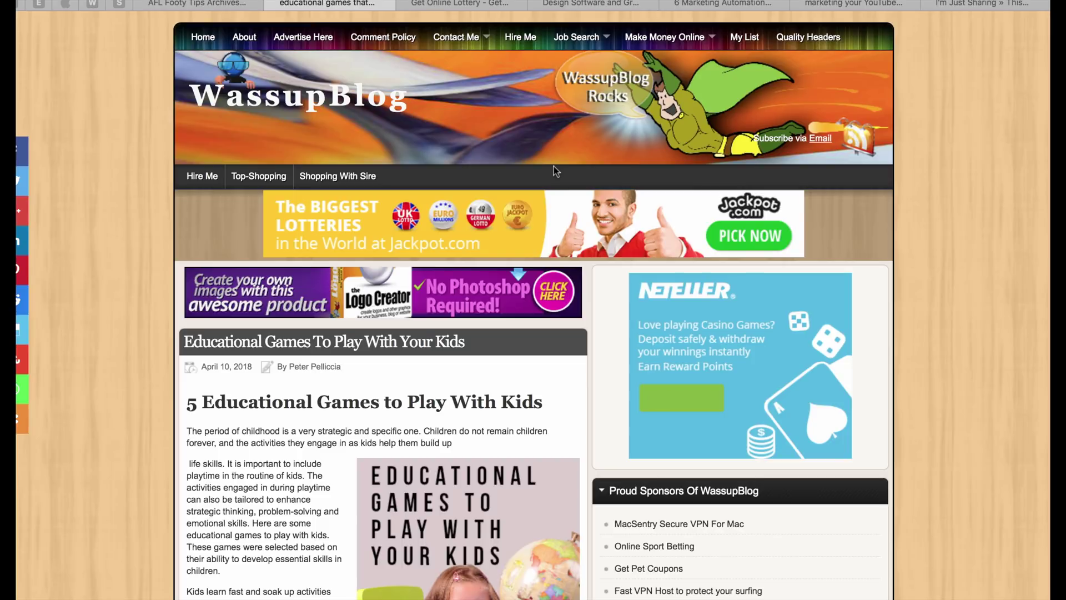
Step: Scroll down the educational games post, then move on to the Get Online Lottery tab
scroll(569, 224, down, 5)
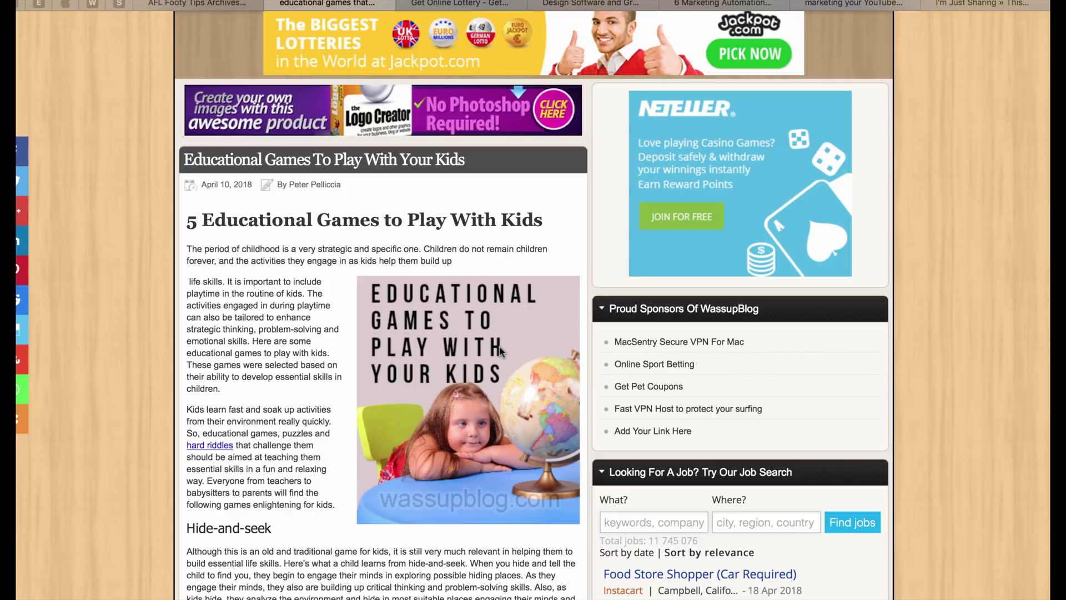
click(425, 5)
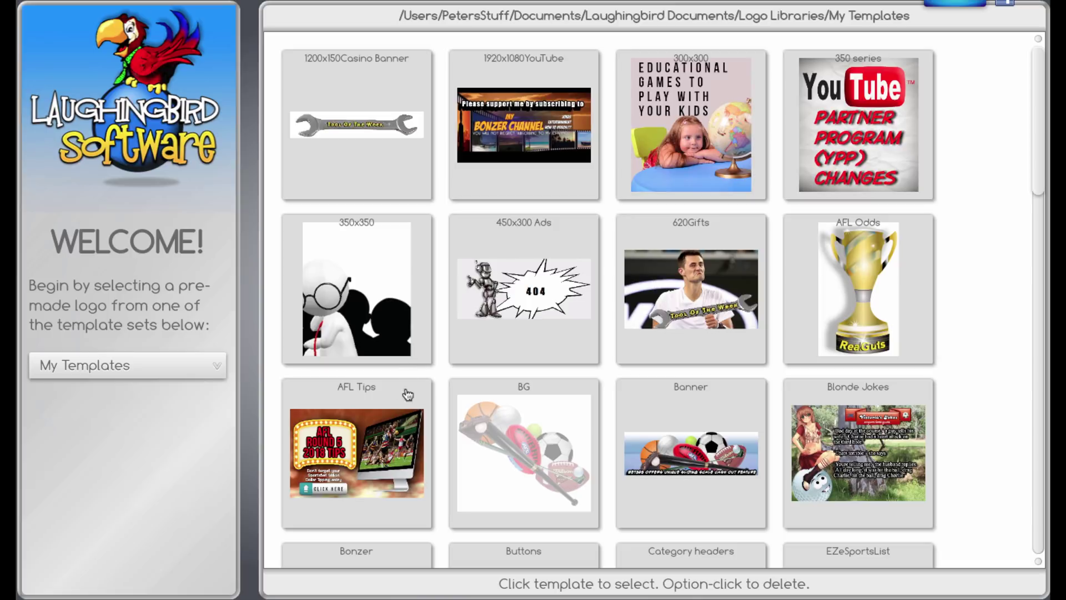
Step: Open the AFL Tips template and change its headline from Round 5 to Round 6
click(372, 449)
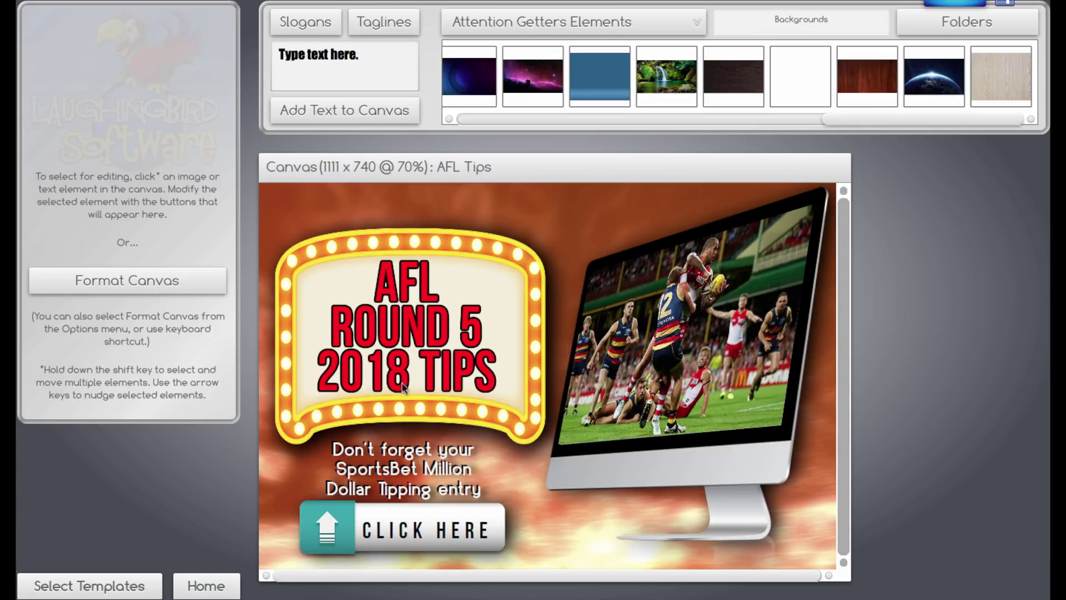
click(416, 339)
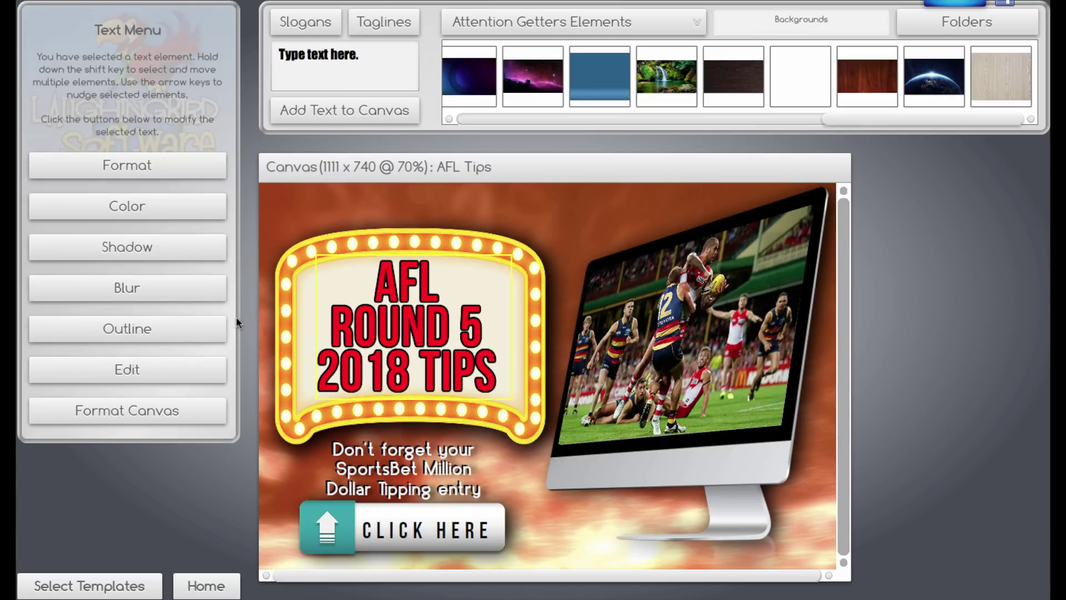
click(142, 369)
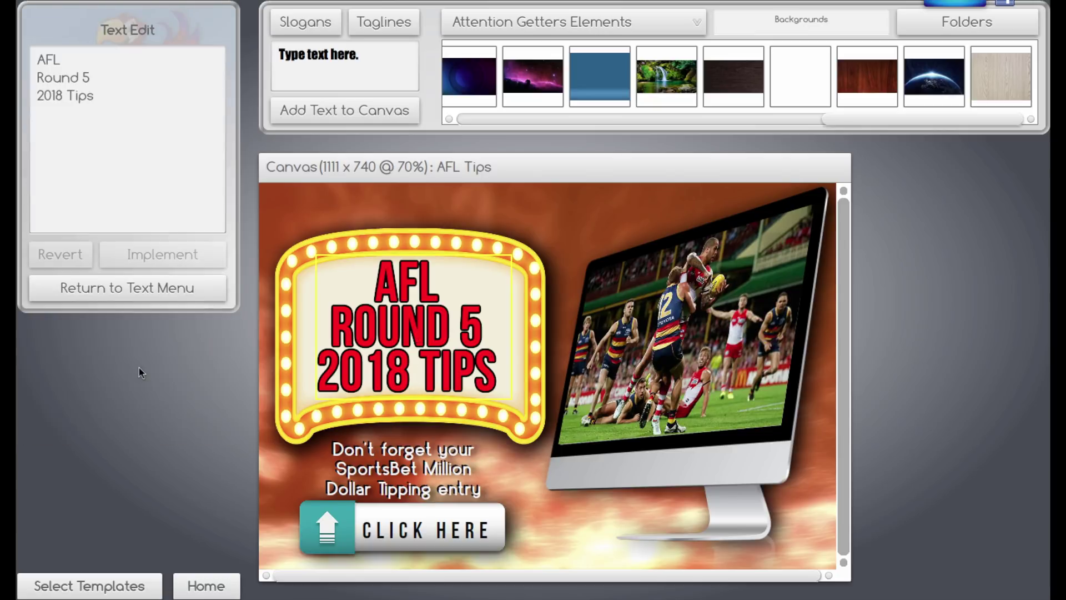
click(91, 76)
key(BackSpace)
text(6)
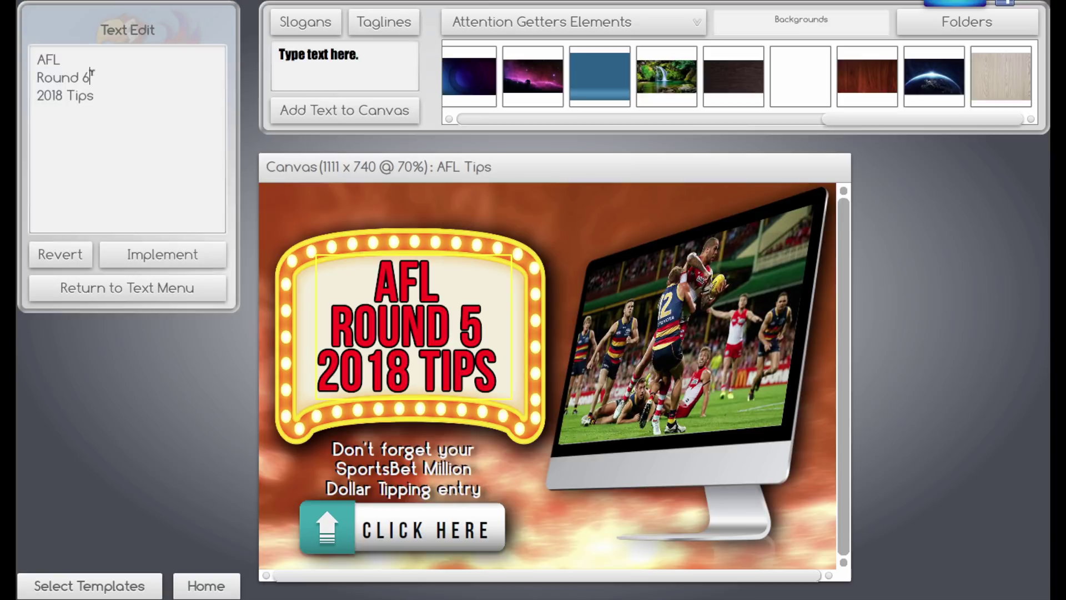
click(166, 255)
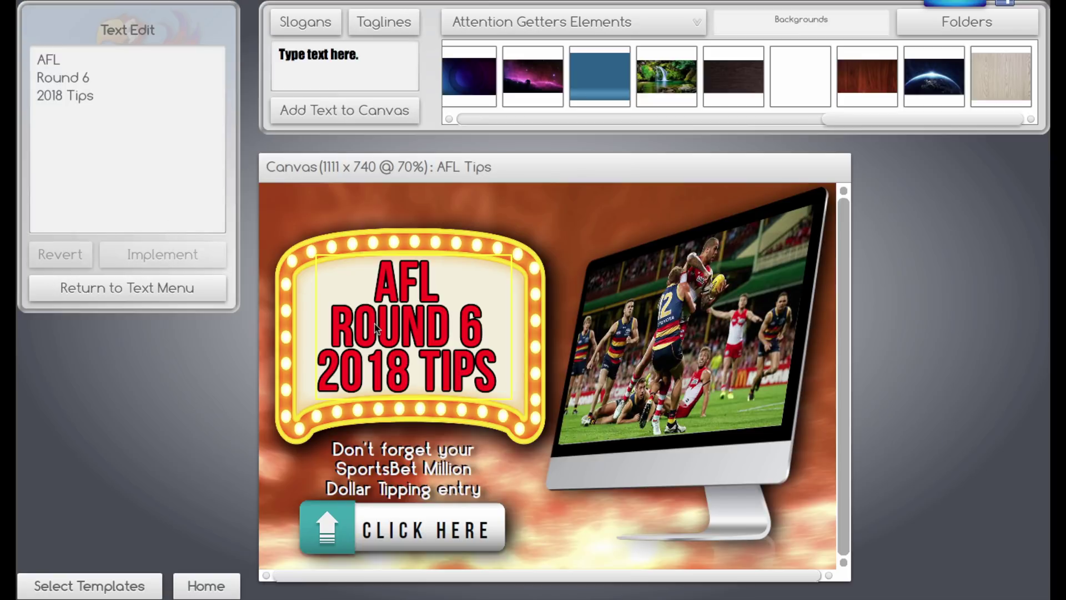
Step: Drop Earth.png from the Desktop into the monitor placeholder, then return to the template gallery
click(662, 362)
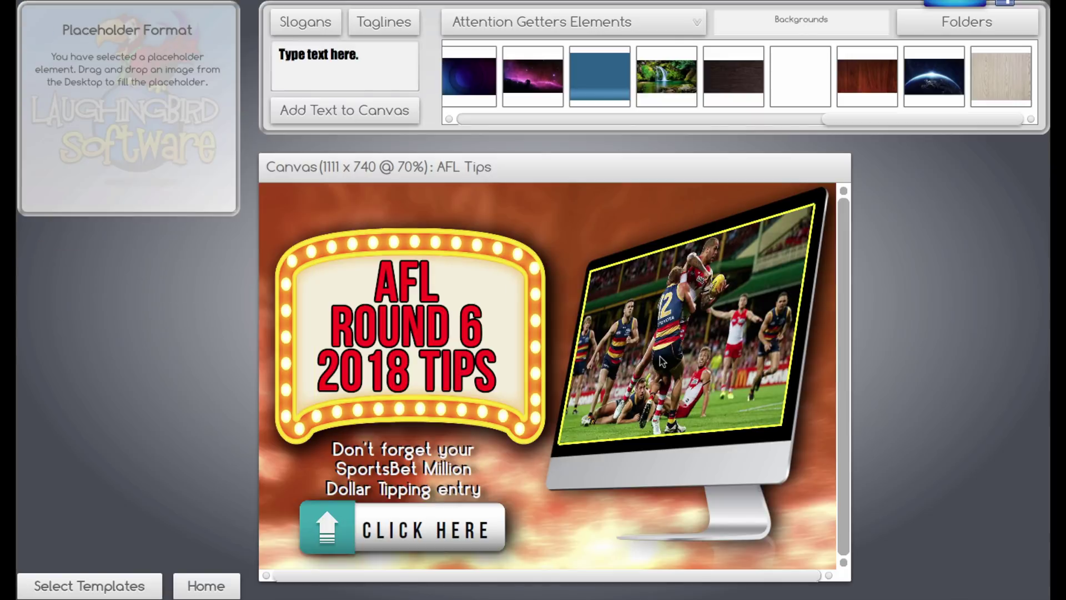
mouse_move(189, 595)
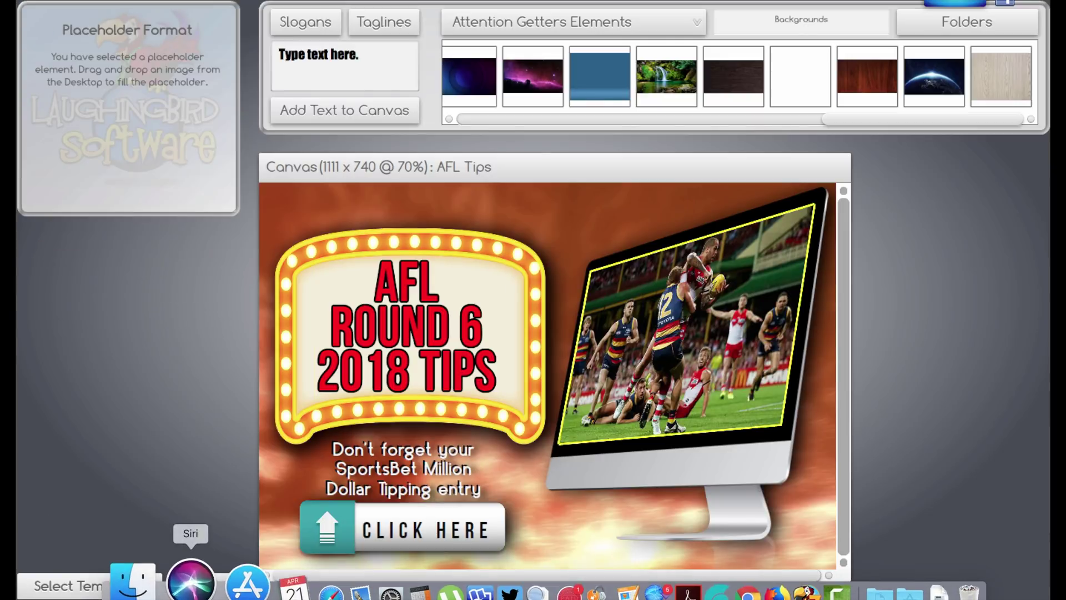
click(156, 595)
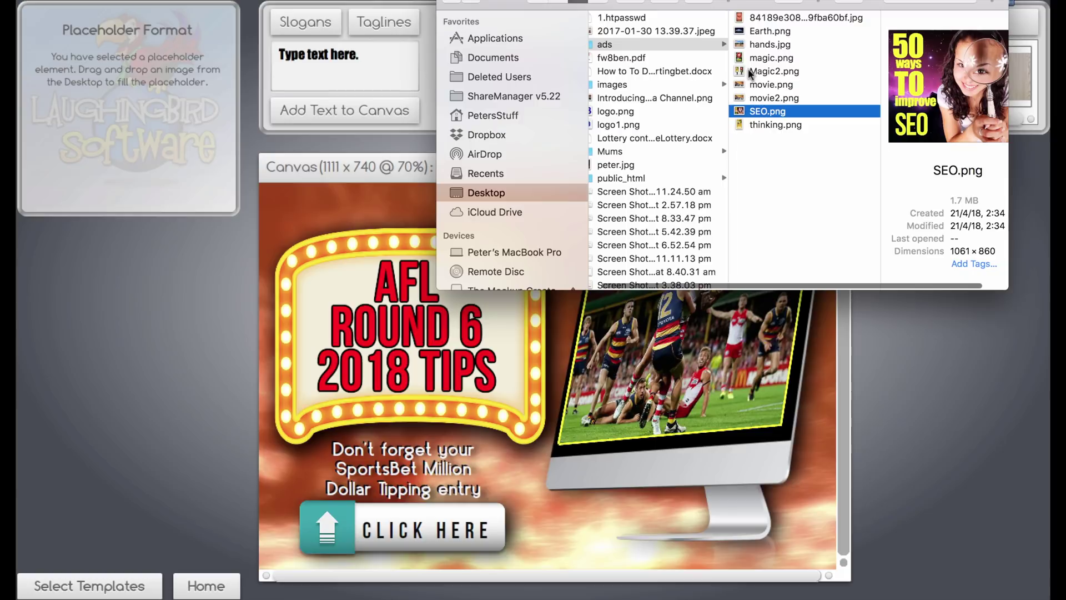
click(773, 34)
drag(773, 33, 659, 360)
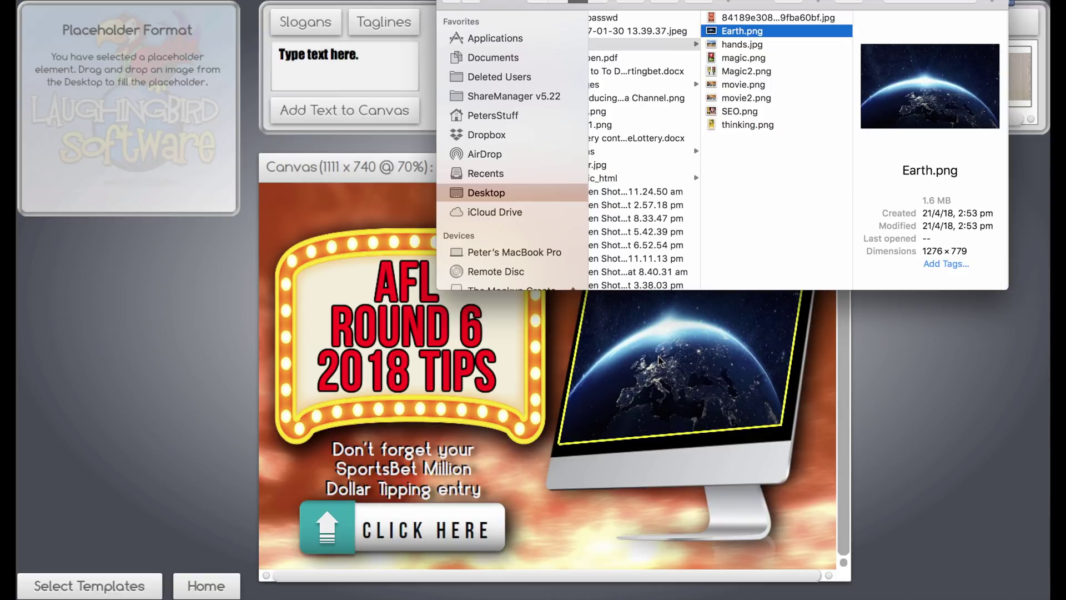
click(219, 399)
click(117, 586)
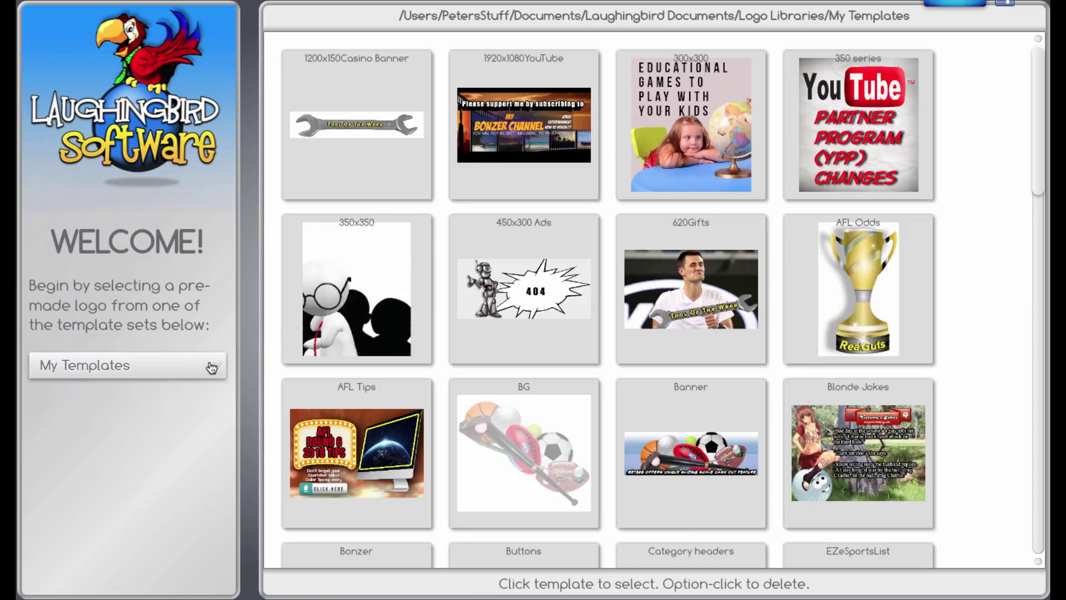
Step: Switch to the PeoplePak2 template set and open the '50 ways TO improve SEARCH' template
click(212, 367)
click(105, 411)
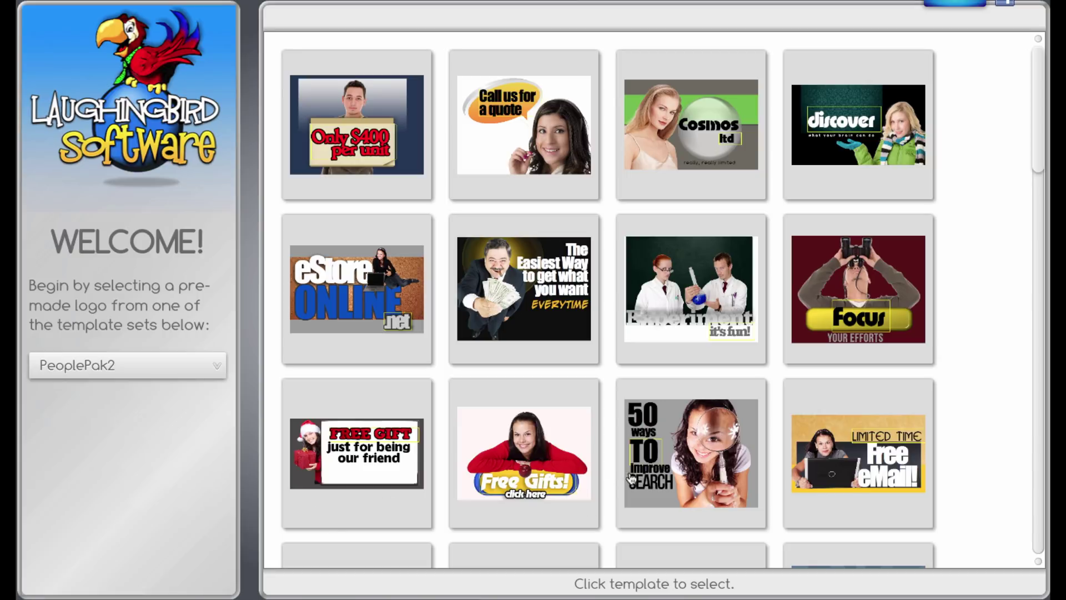
click(649, 467)
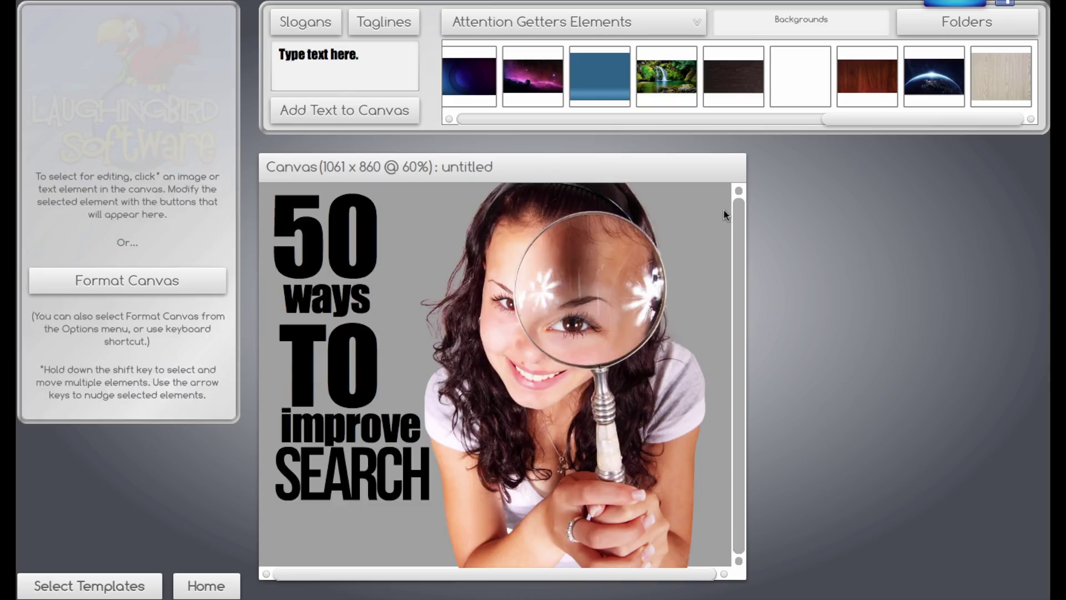
Step: Replace a trial nebula background with the waterfall background, scaled up to 1.3
drag(532, 77, 451, 293)
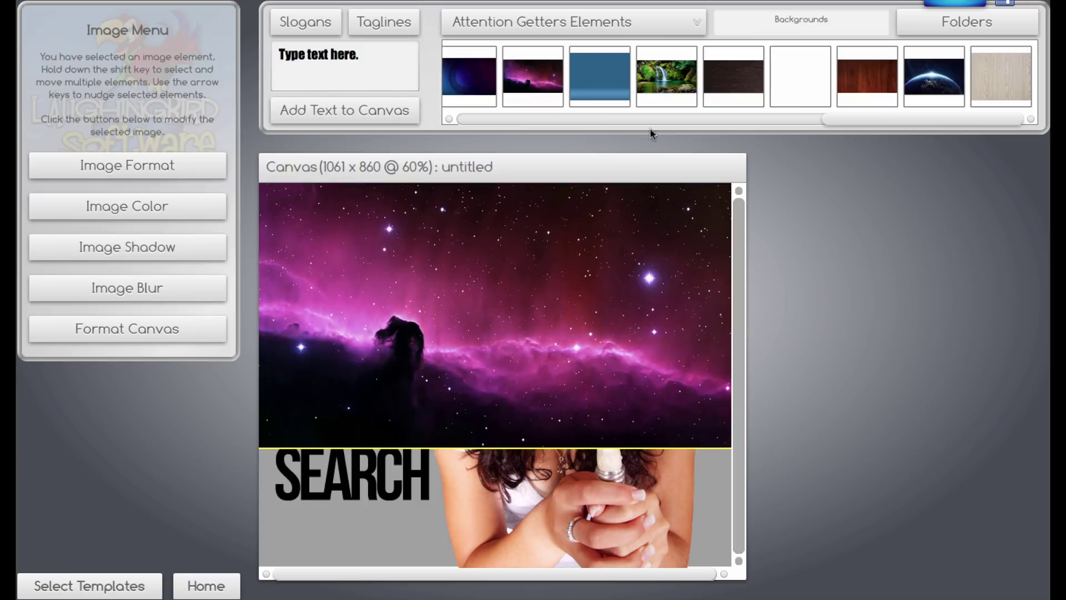
key(Delete)
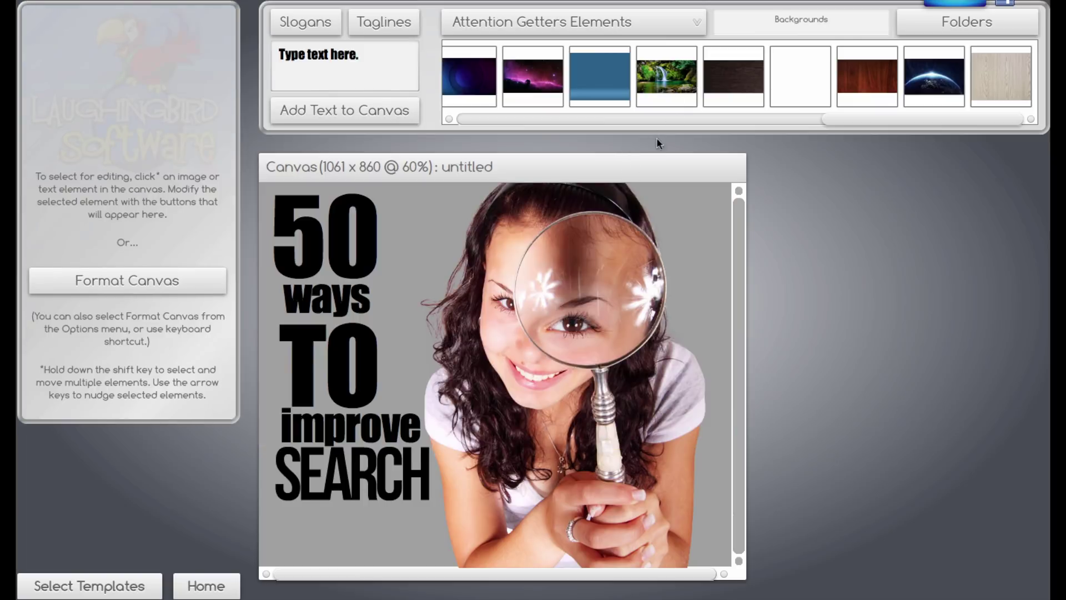
drag(678, 88, 561, 404)
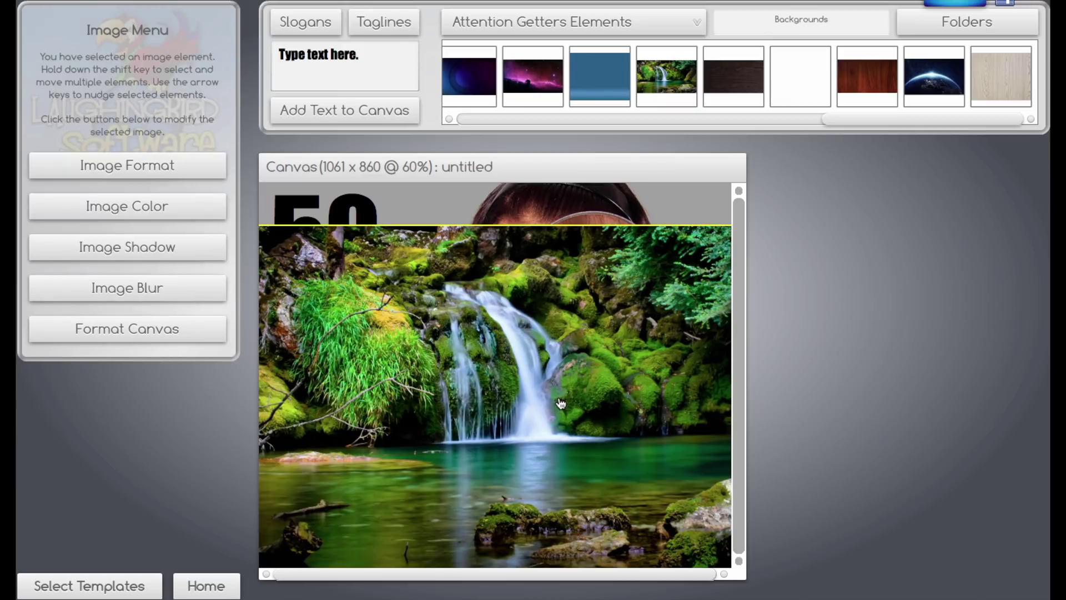
click(123, 206)
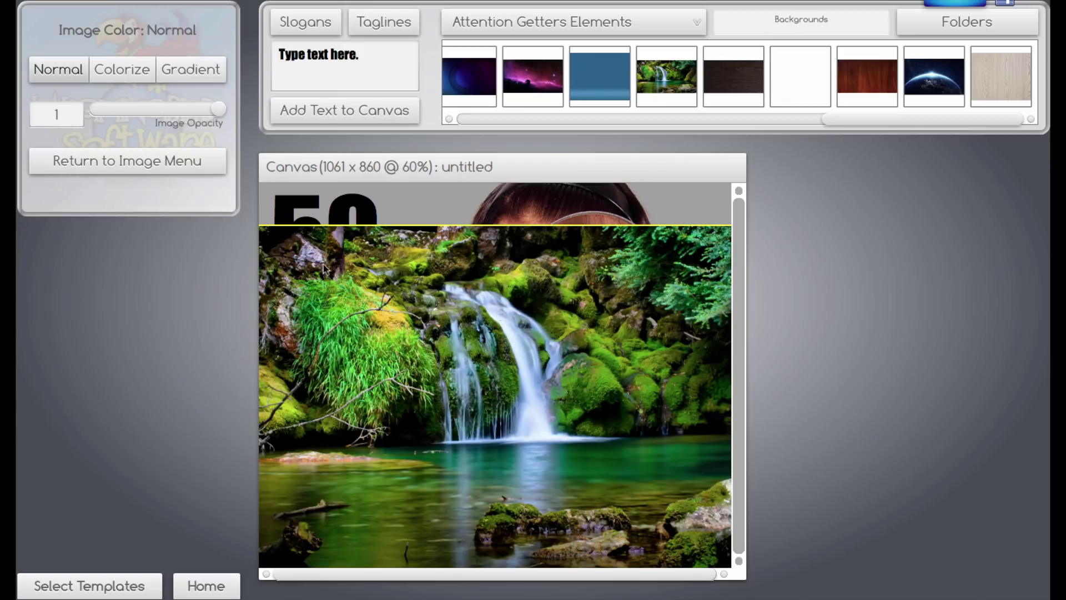
click(143, 161)
click(109, 169)
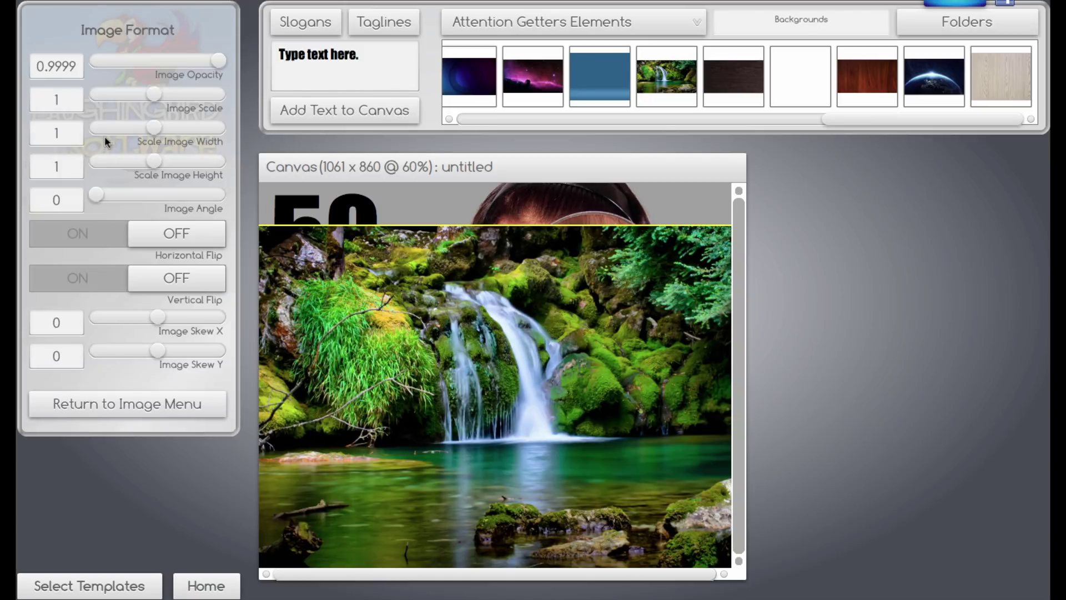
drag(155, 97, 173, 100)
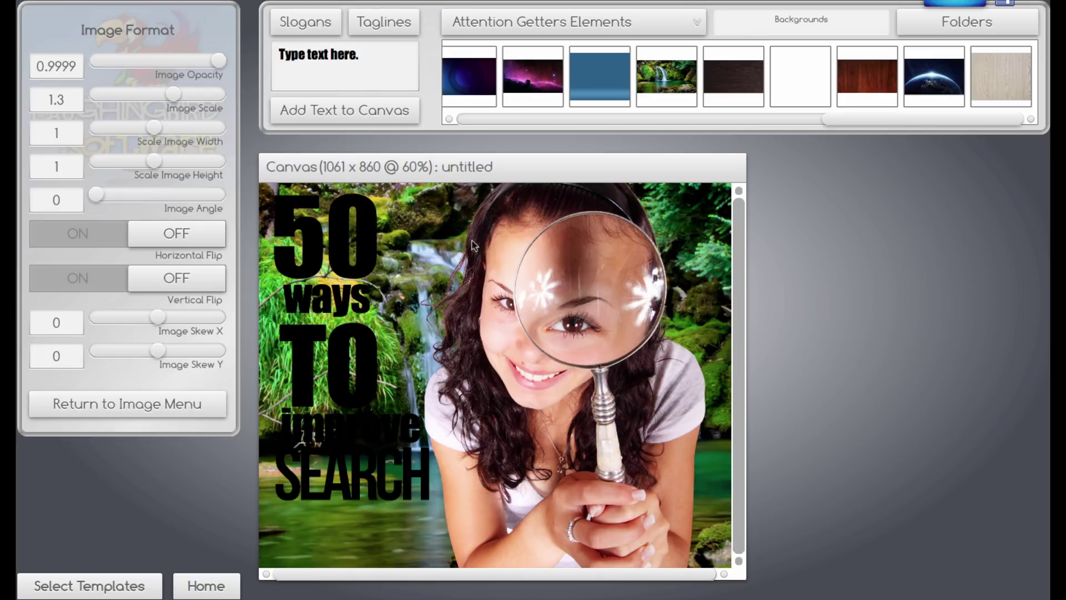
click(358, 211)
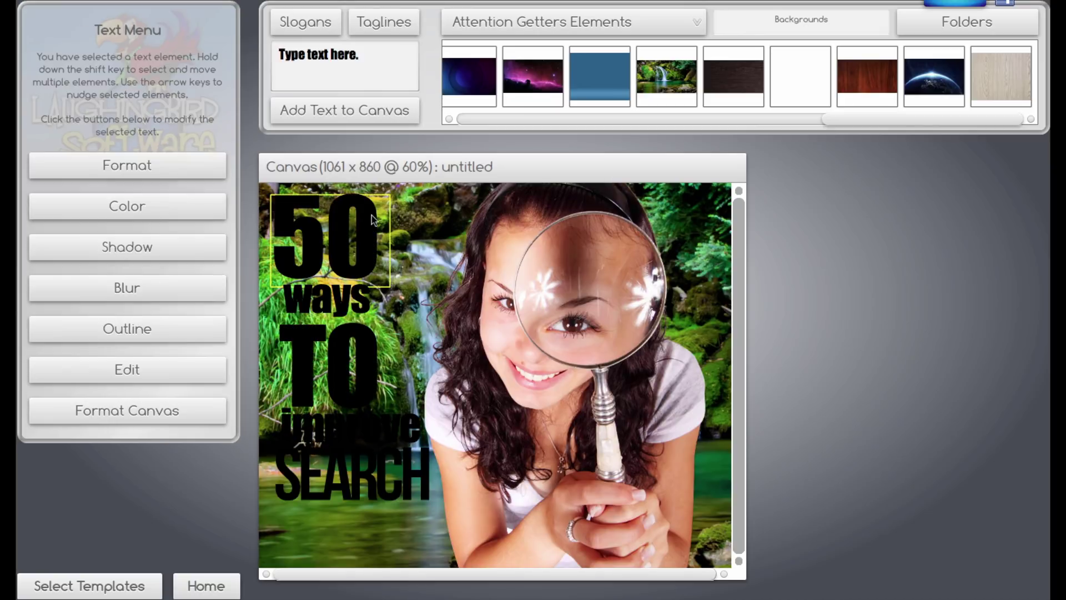
Step: Copy the yellow hex code f5ff00 from the 50 text's colour settings
click(152, 216)
mouse_move(52, 178)
mouse_down()
mouse_move(134, 170)
mouse_move(175, 190)
mouse_move(145, 146)
mouse_move(154, 130)
mouse_up()
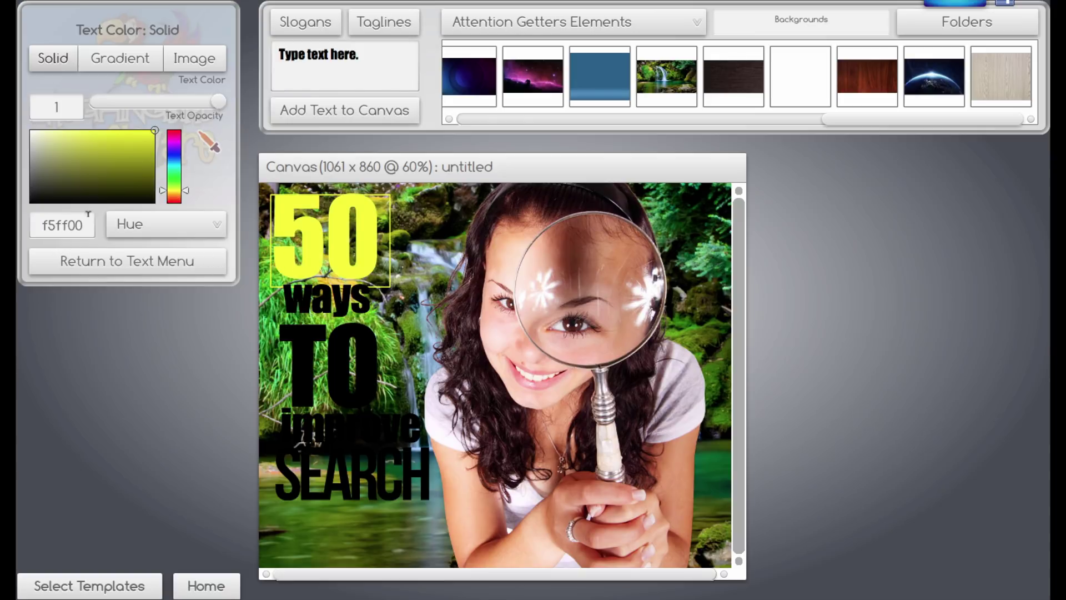
drag(92, 224, 40, 219)
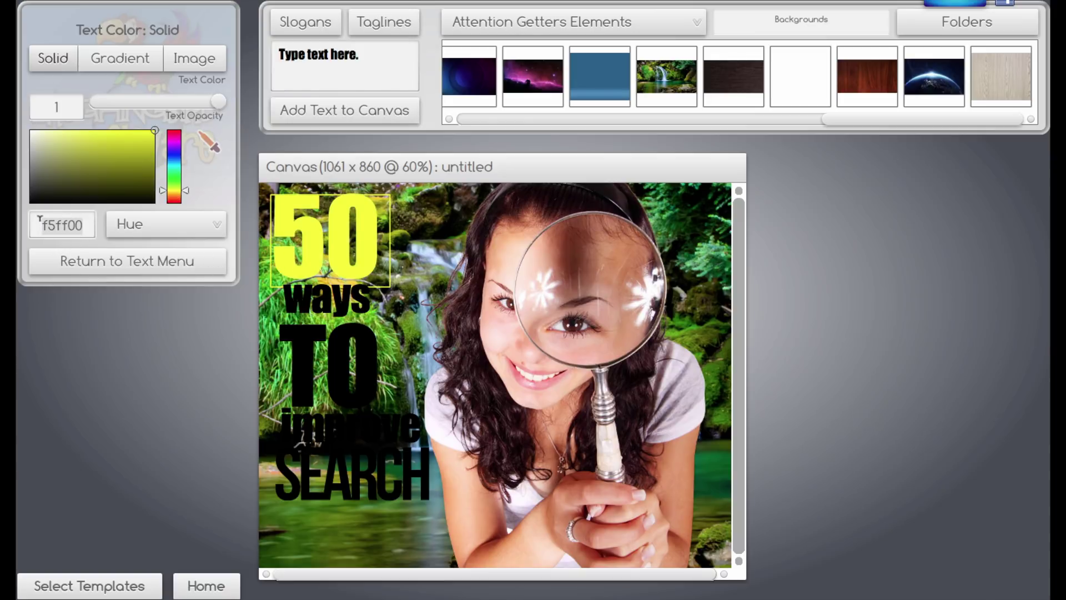
right_click(49, 218)
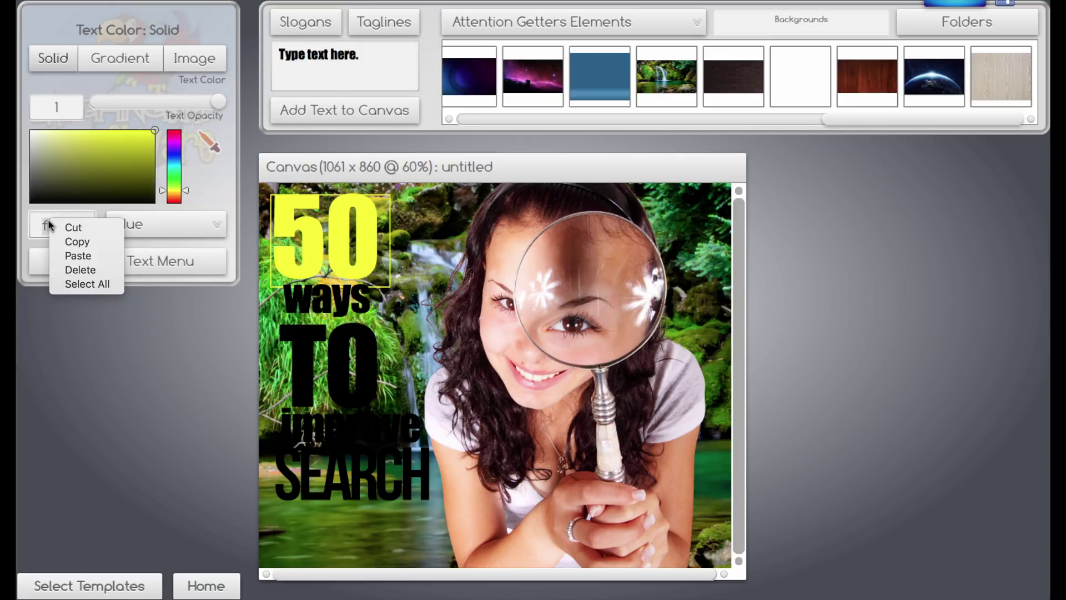
click(75, 242)
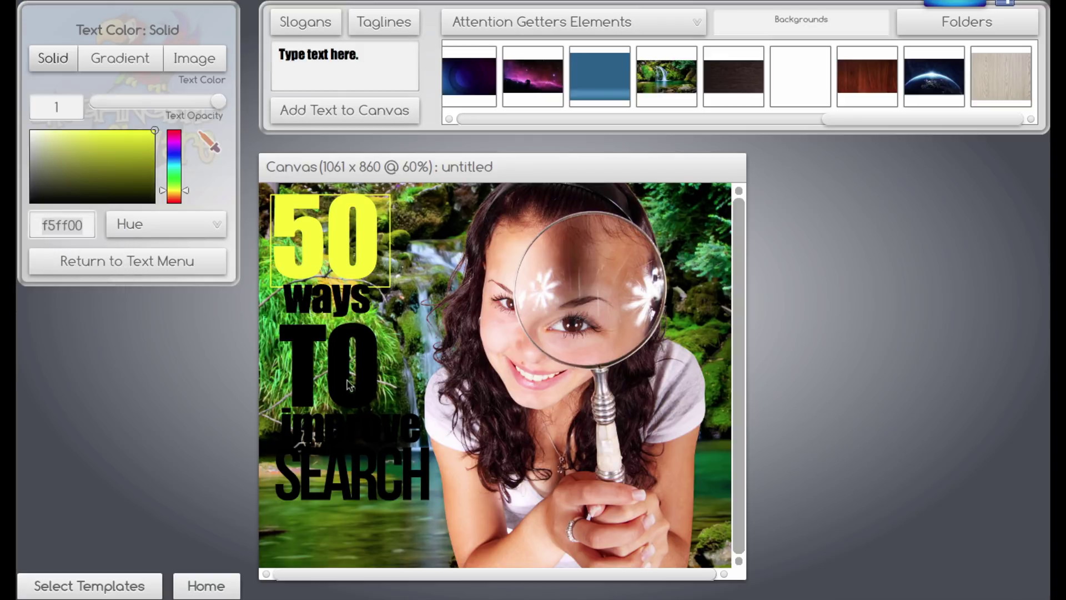
Step: Paste f5ff00 as the text colour of 'ways' and 'TO'
click(305, 309)
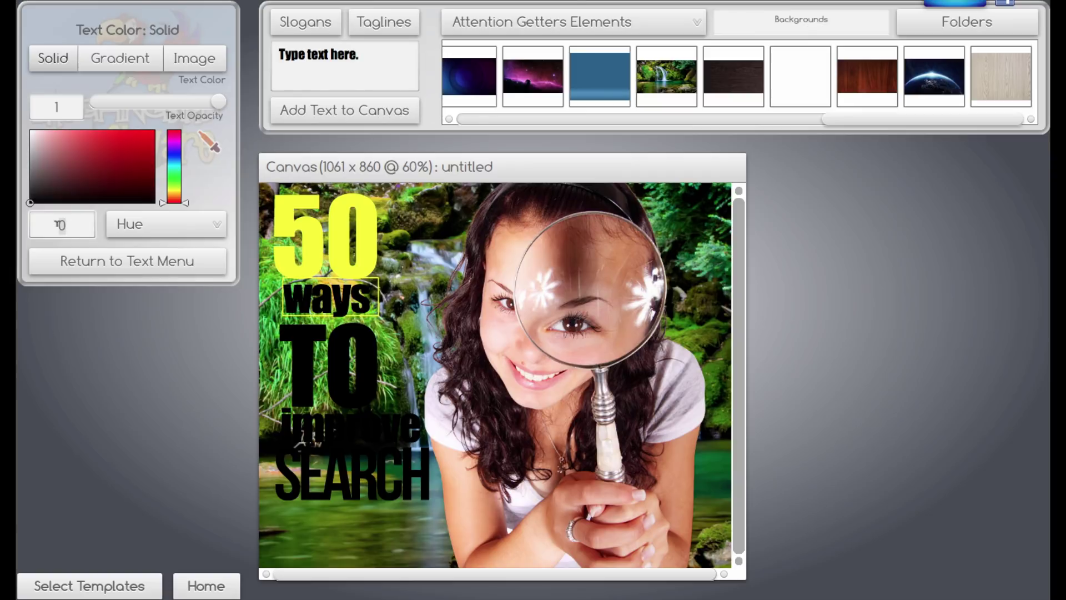
right_click(66, 225)
click(89, 262)
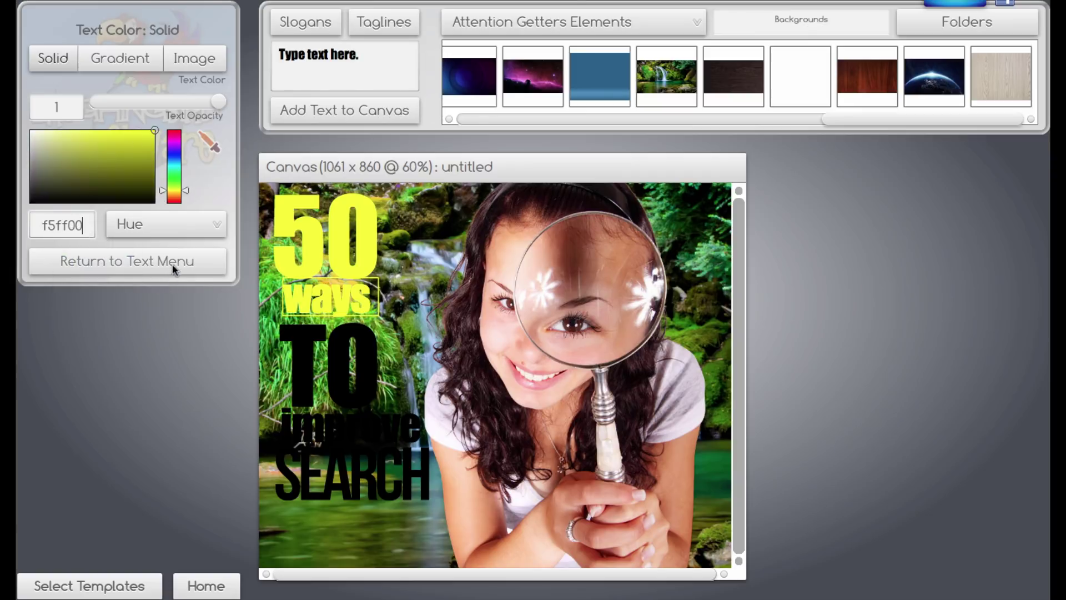
key(Tab)
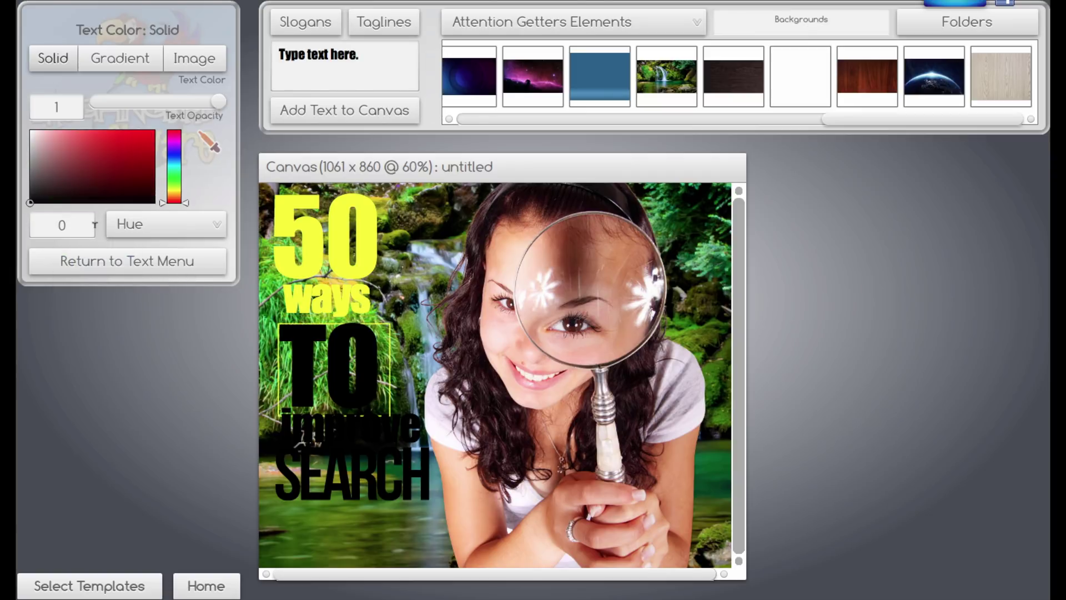
right_click(59, 224)
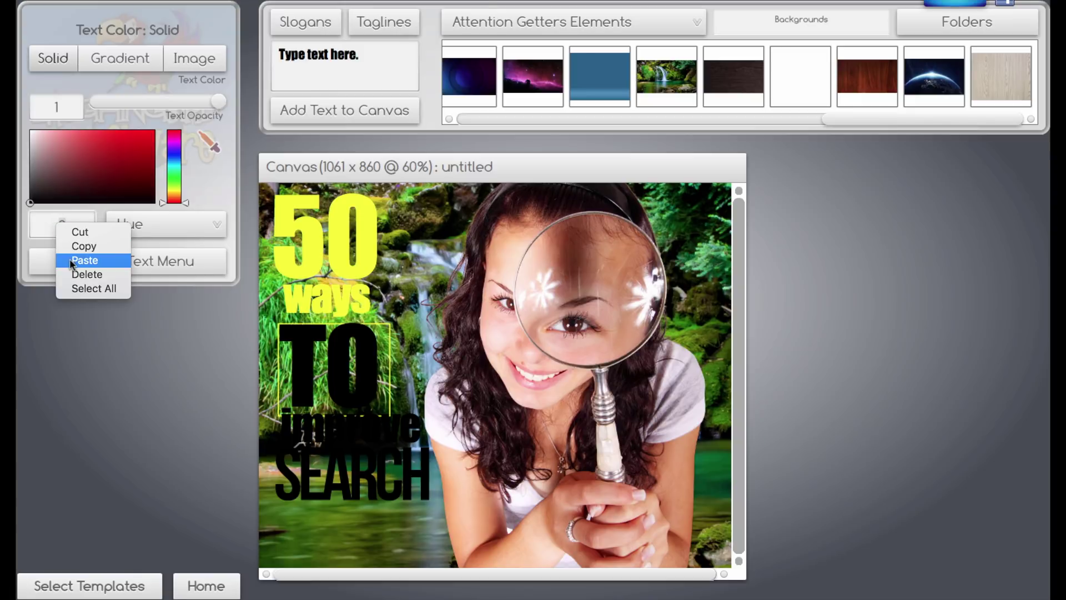
click(83, 260)
key(Tab)
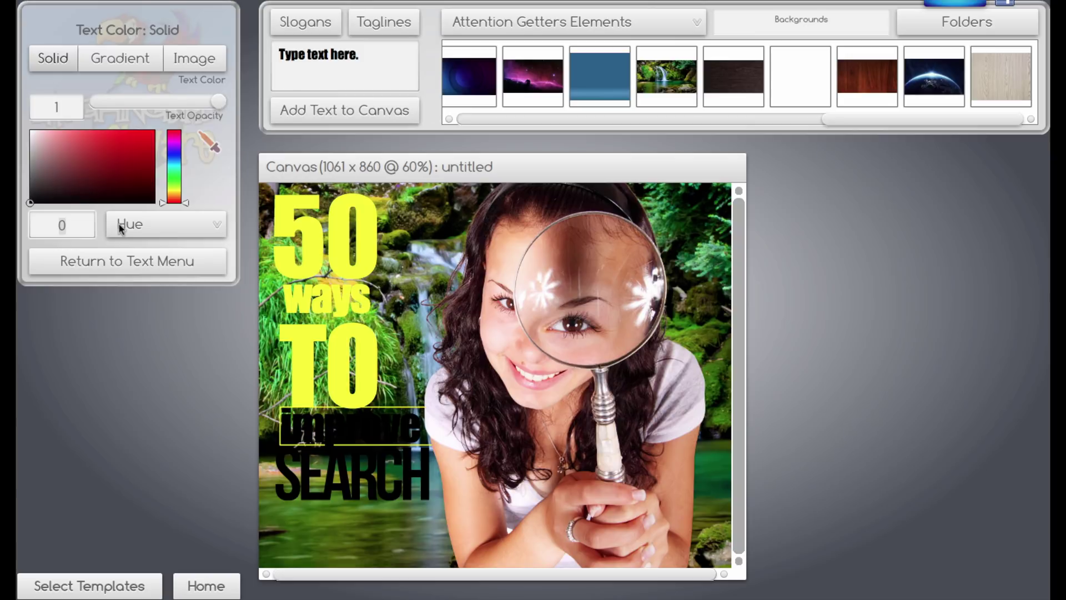
Step: Turn 'improve' and 'SEARCH' yellow by pasting f5ff00 into their colour fields
right_click(63, 225)
click(92, 255)
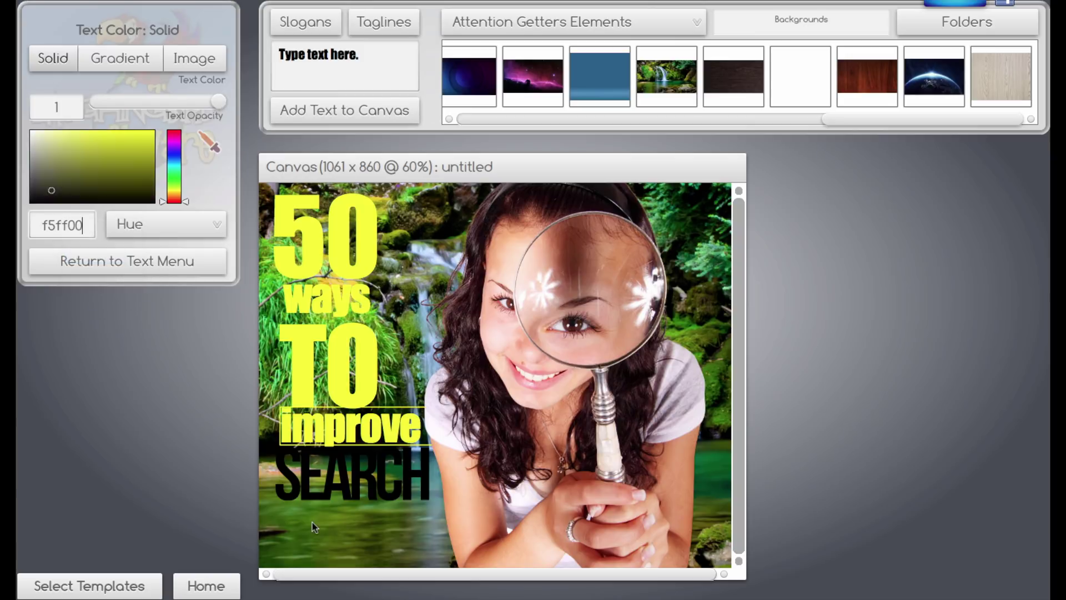
click(326, 486)
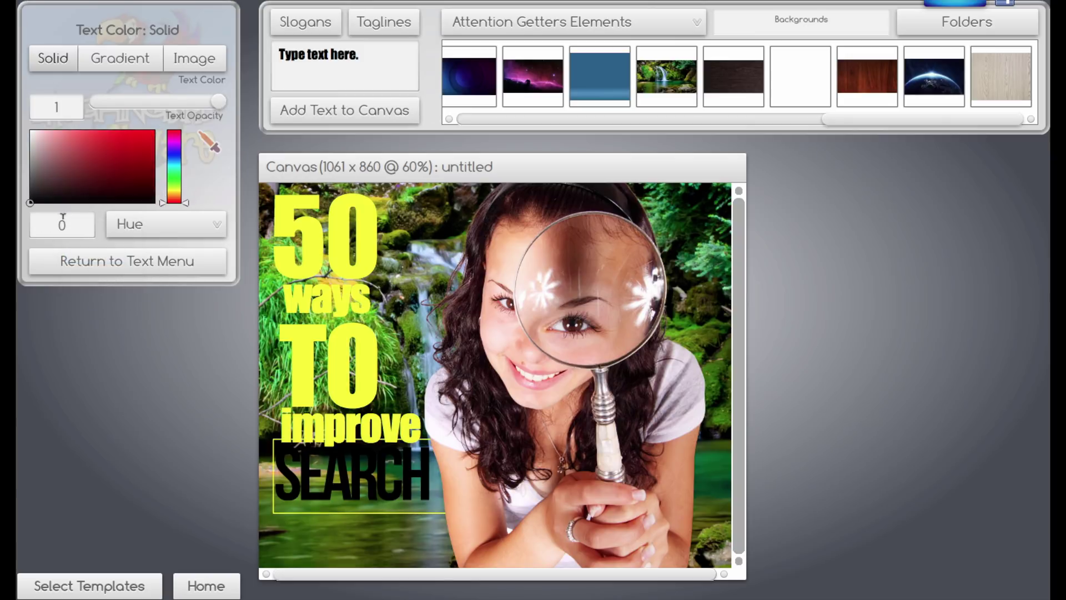
click(41, 222)
right_click(63, 225)
click(83, 262)
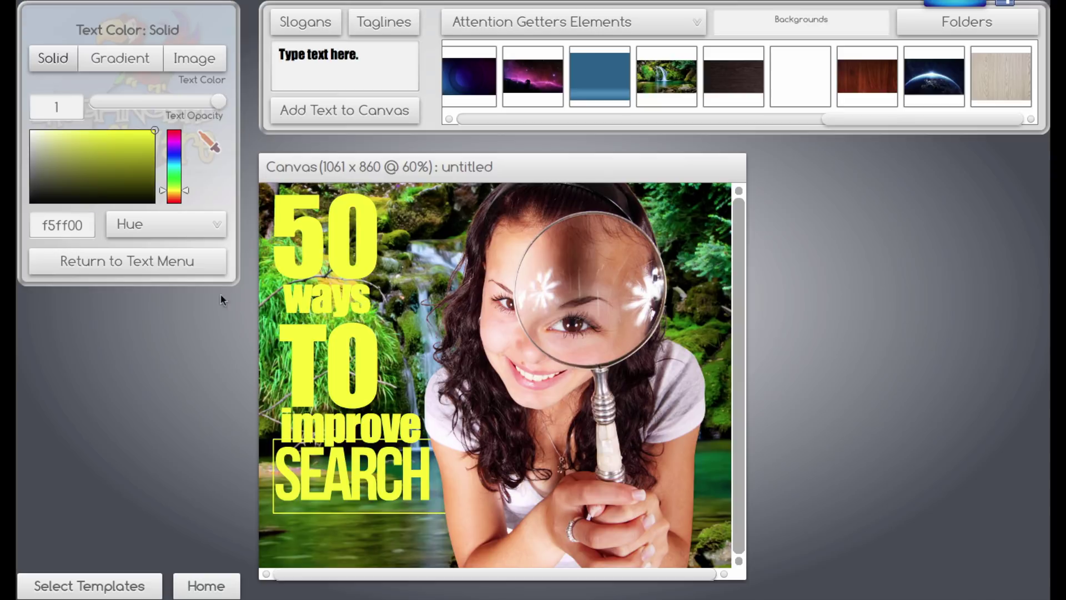
Step: Change the word SEARCH to SEO and move it lower on the poster
click(155, 262)
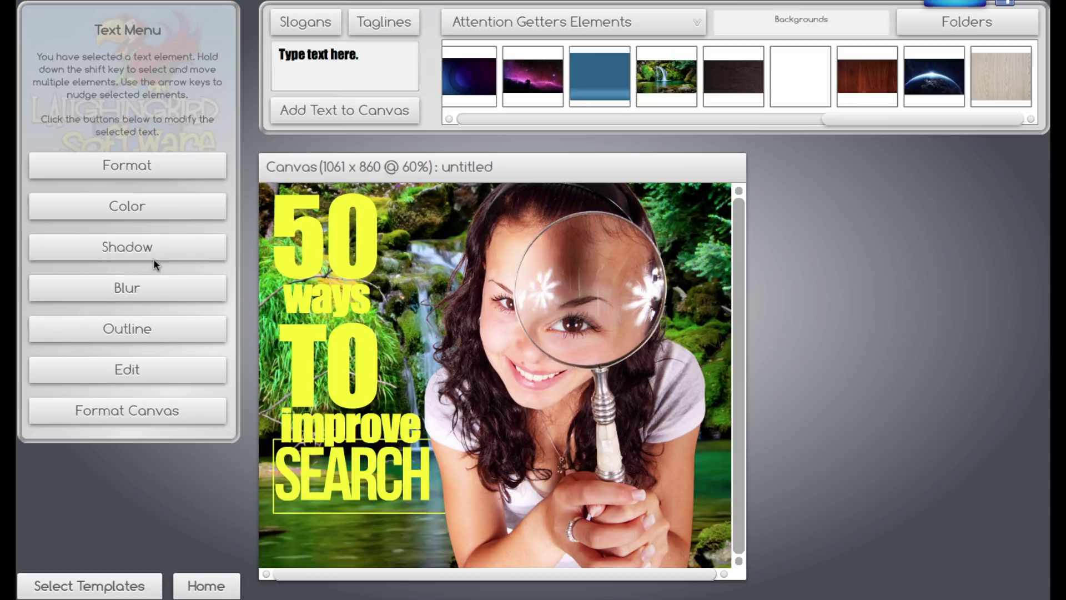
click(138, 366)
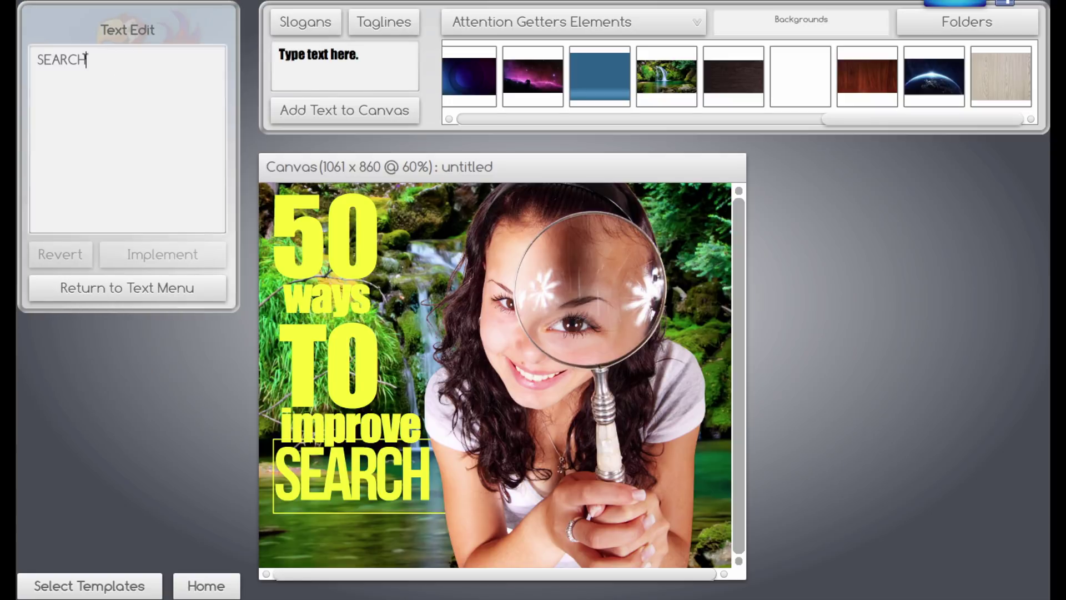
drag(87, 59, 24, 60)
text(S)
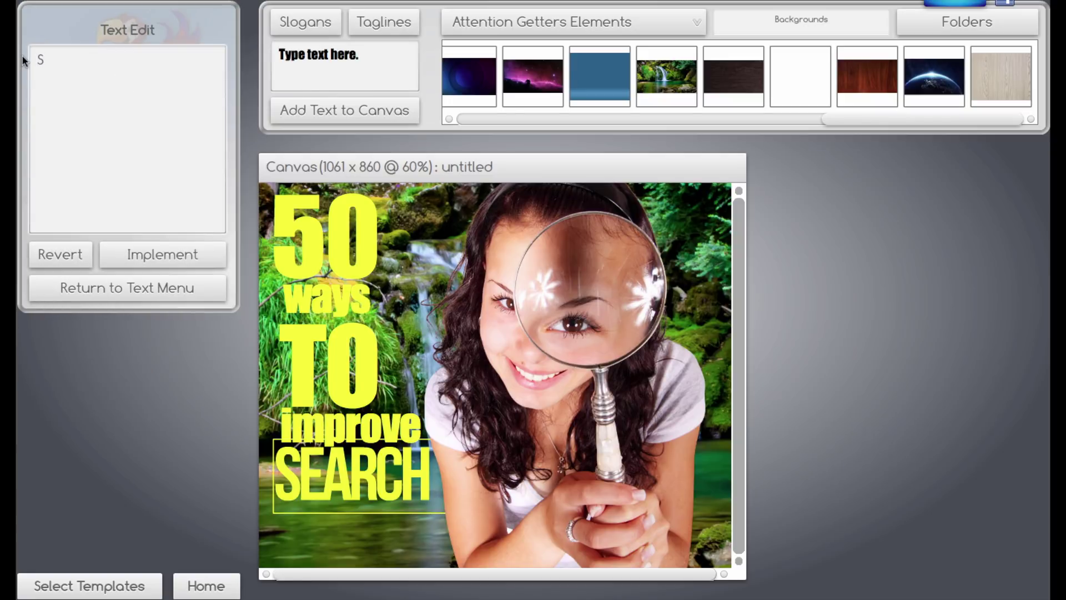
text(EO)
click(149, 254)
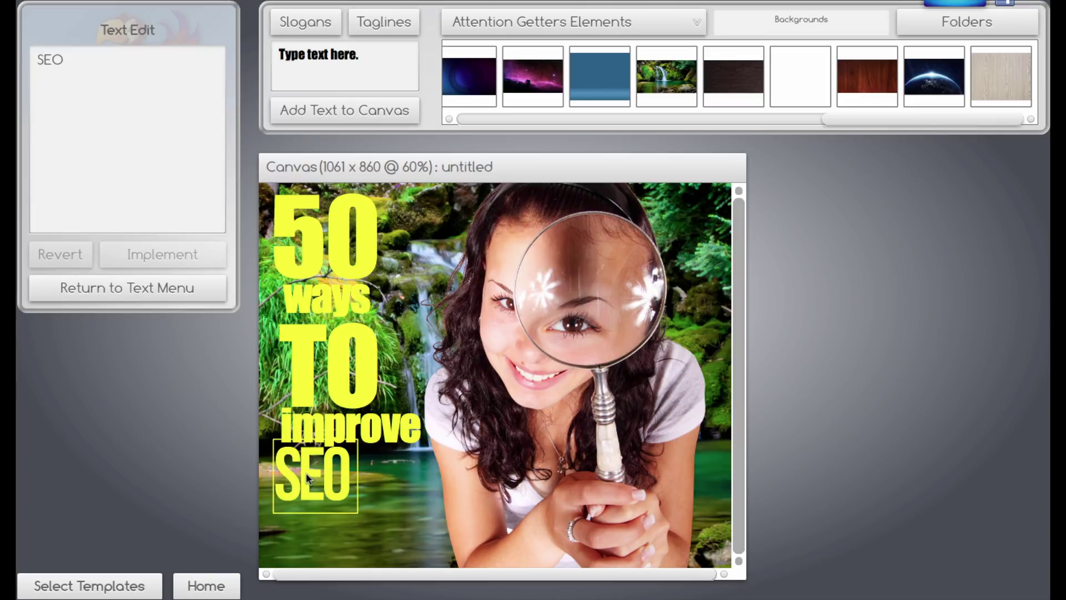
drag(305, 475, 332, 497)
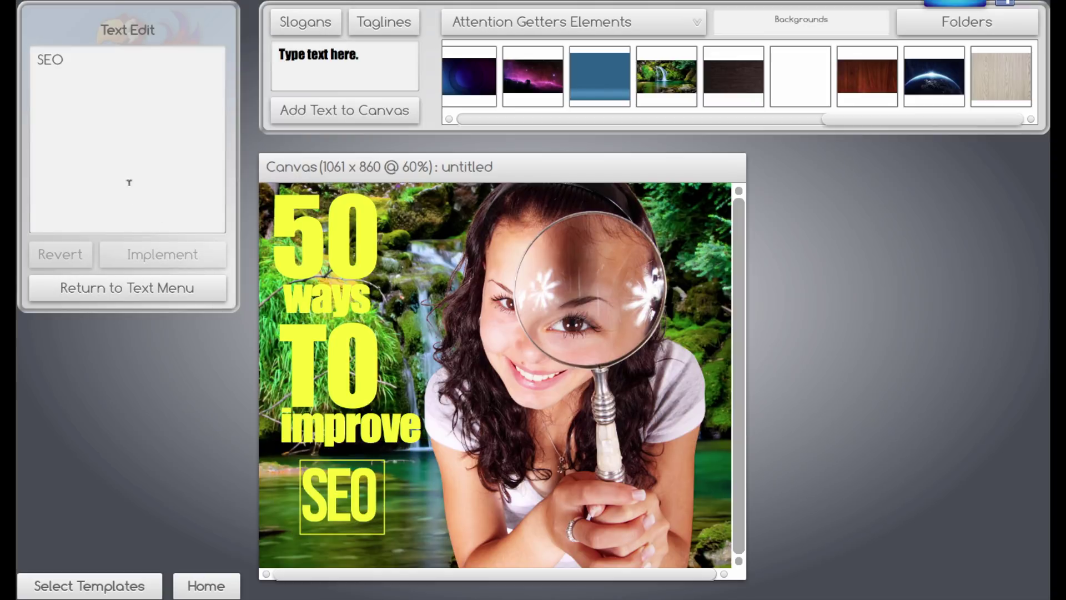
Step: Enlarge SEO to a text scale of about 261 and place it under 'improve'
click(175, 290)
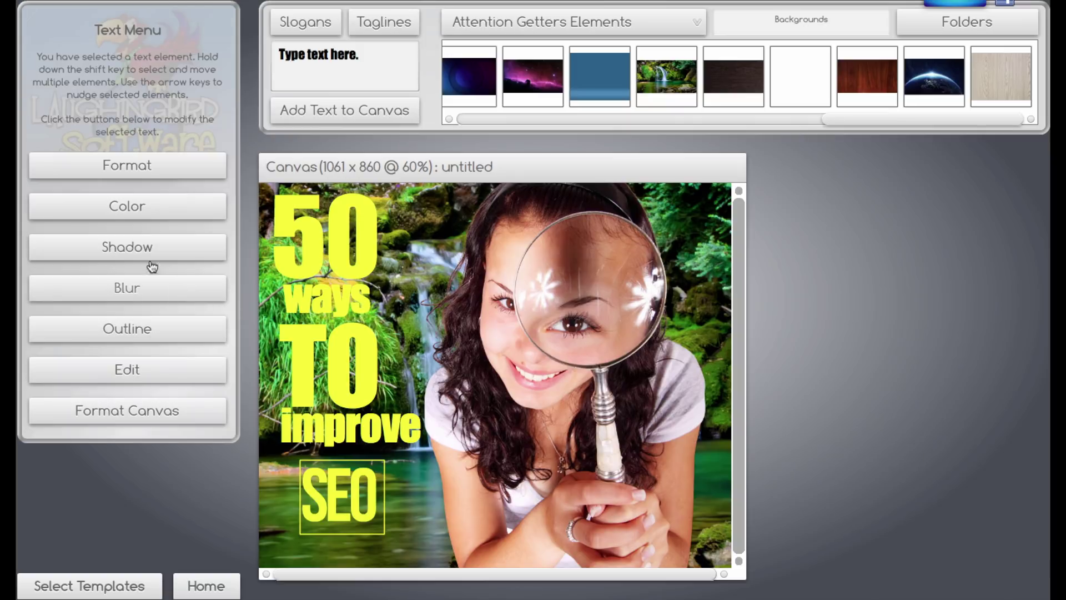
click(114, 173)
drag(135, 322, 163, 323)
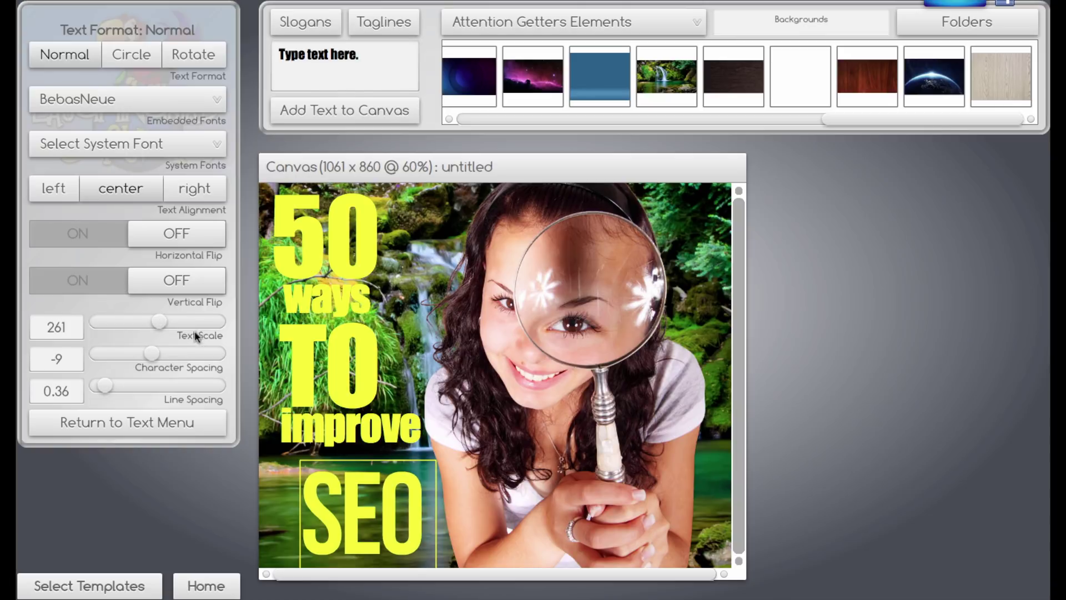
drag(331, 524, 322, 517)
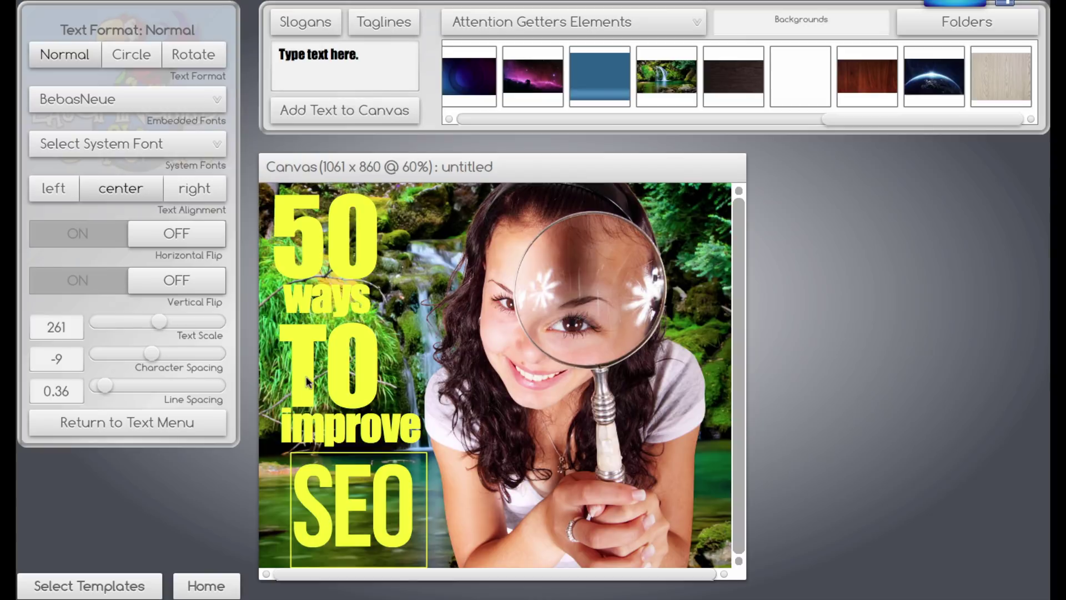
Step: Duplicate the SEO text and trial a dark grey colour on the copy, then undo it
click(147, 4)
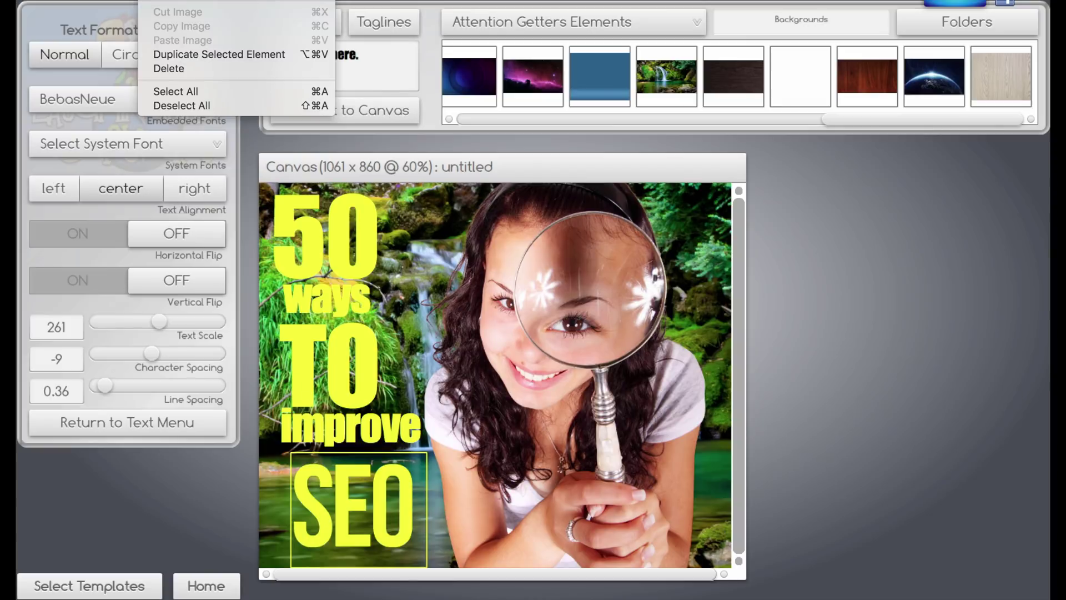
click(211, 54)
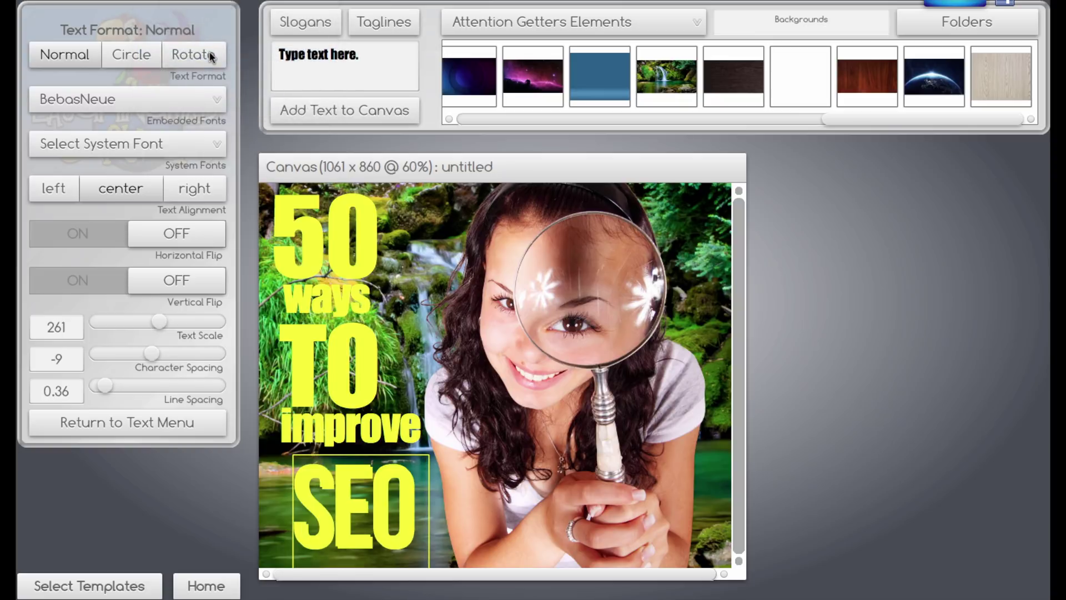
click(195, 425)
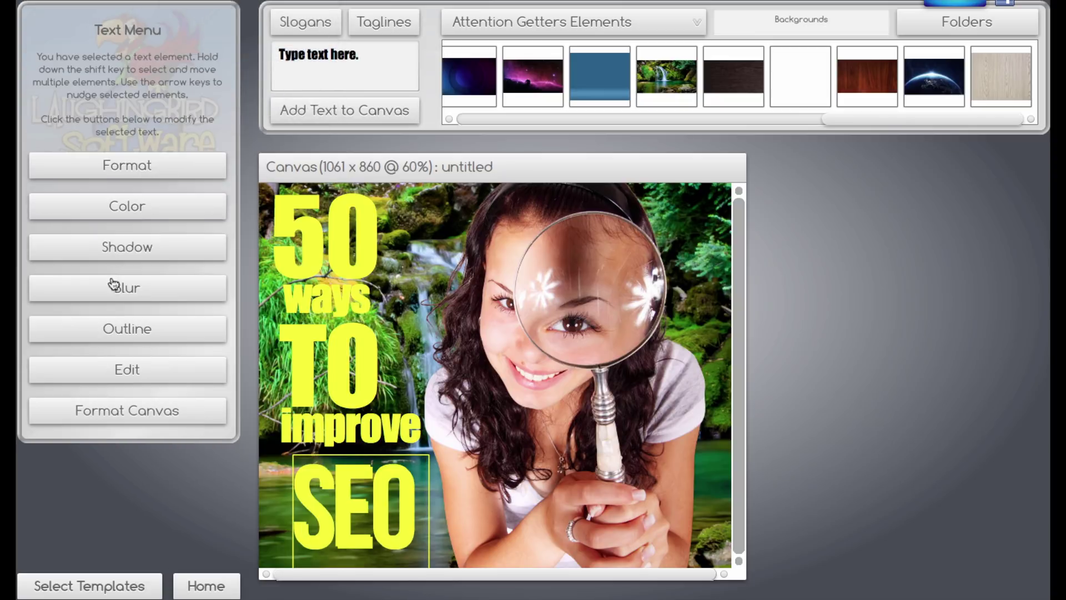
click(109, 206)
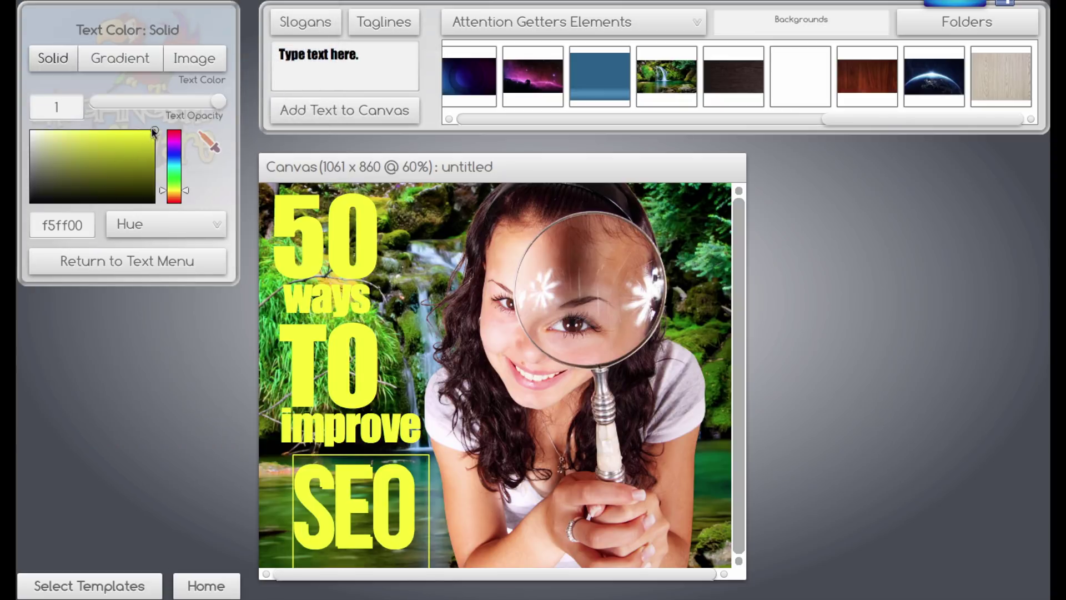
mouse_move(153, 132)
mouse_down()
mouse_move(75, 147)
mouse_move(32, 176)
mouse_move(42, 182)
mouse_up()
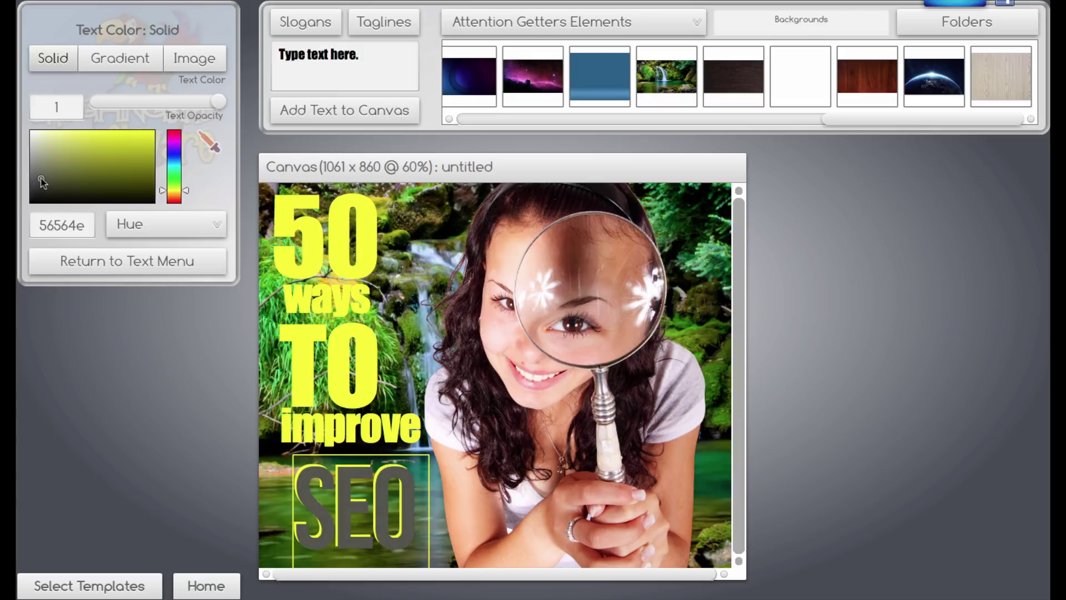
key(ctrl+z)
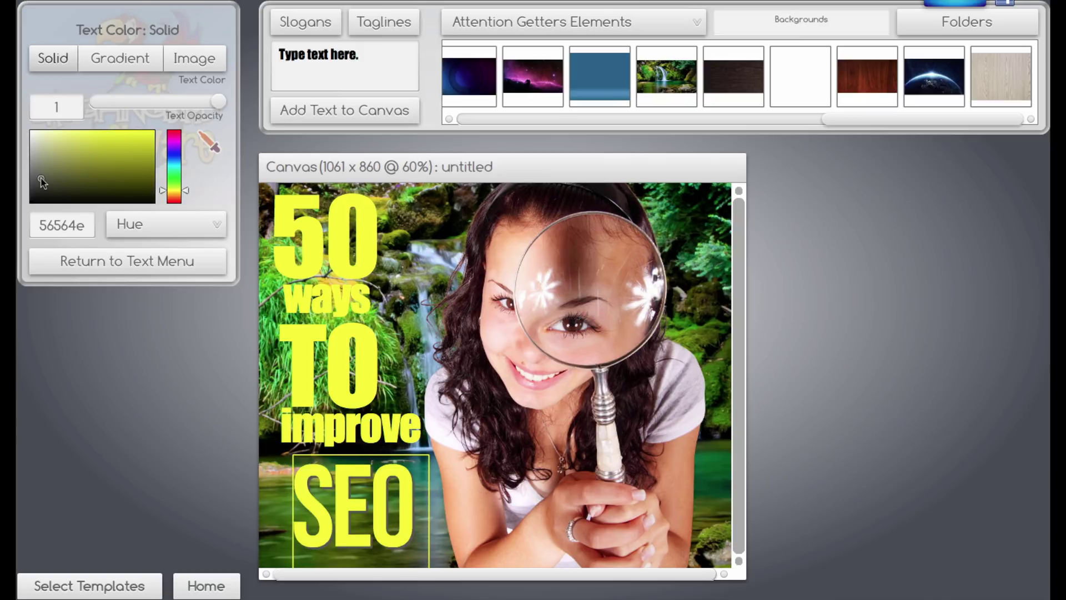
Step: Offset the yellow SEO slightly right and down, then select the copy beneath it
click(307, 477)
drag(307, 477, 313, 481)
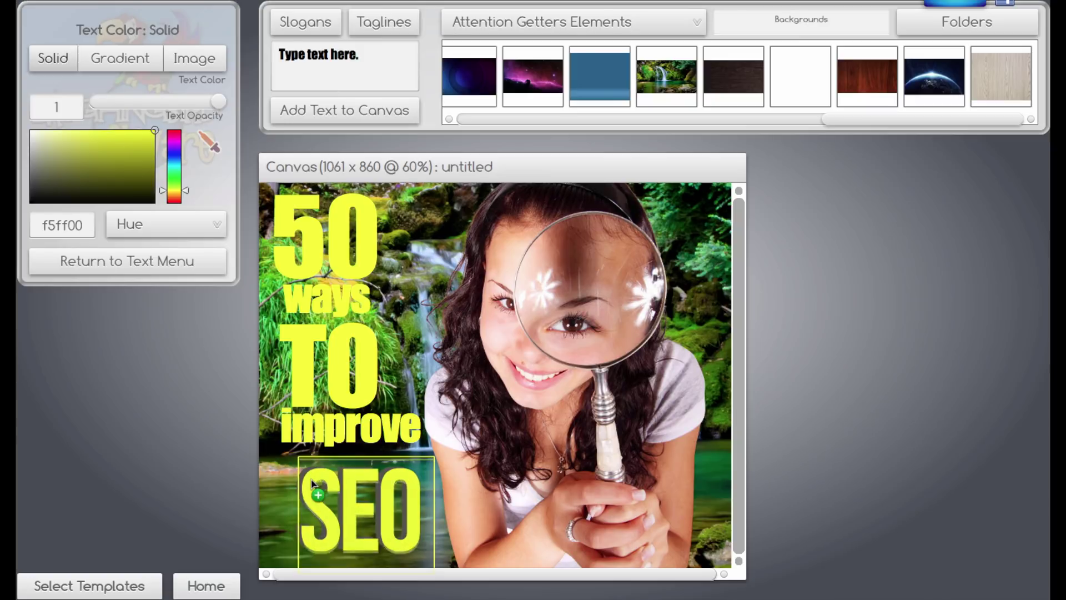
click(305, 470)
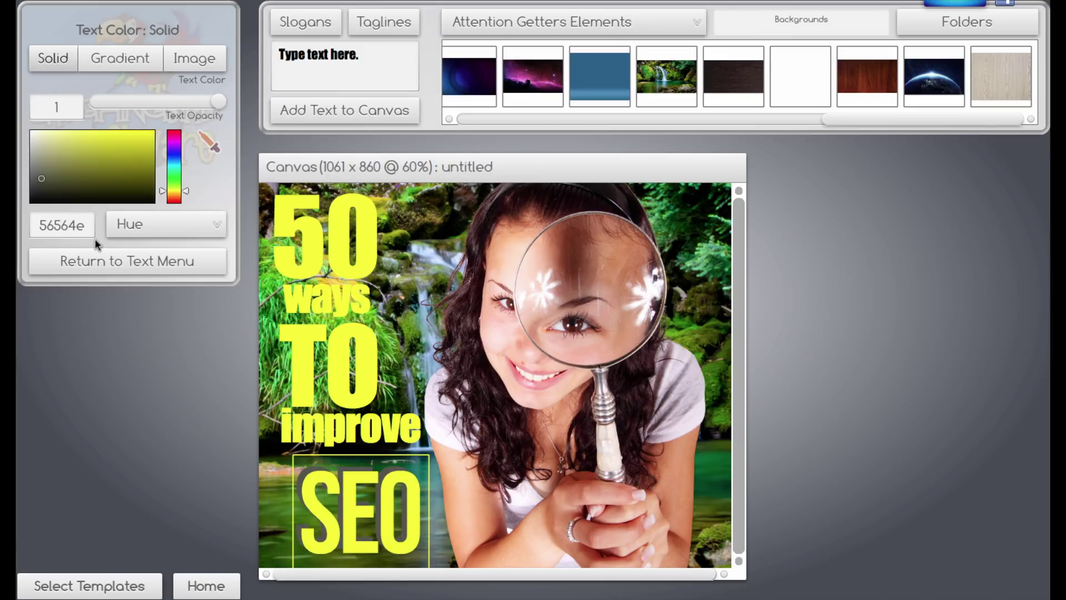
click(107, 264)
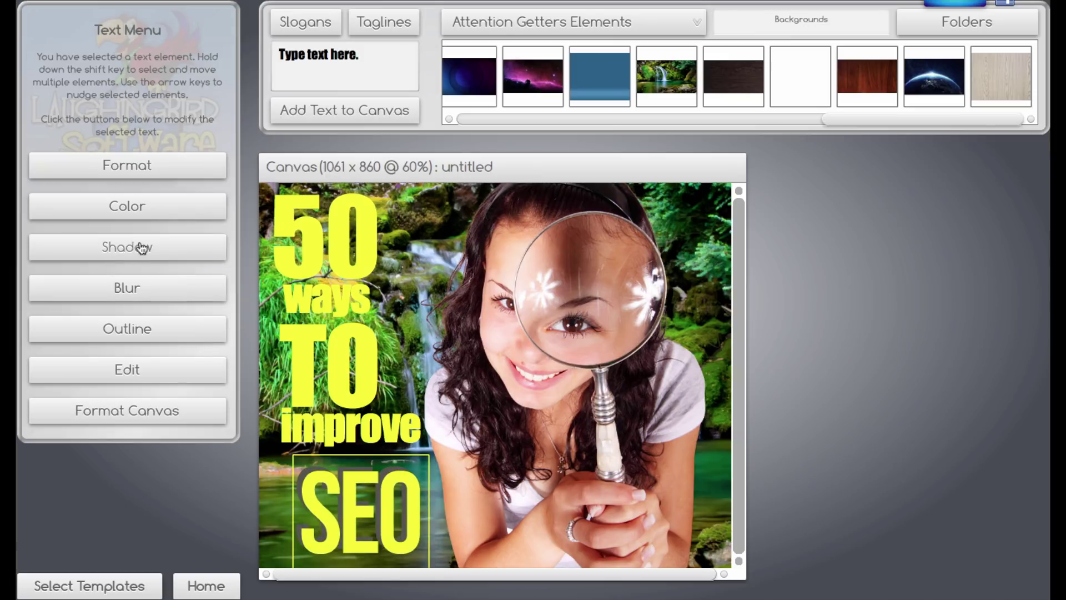
Step: Switch the SEO text outline on and set its colour to black, then select the background photo
click(143, 332)
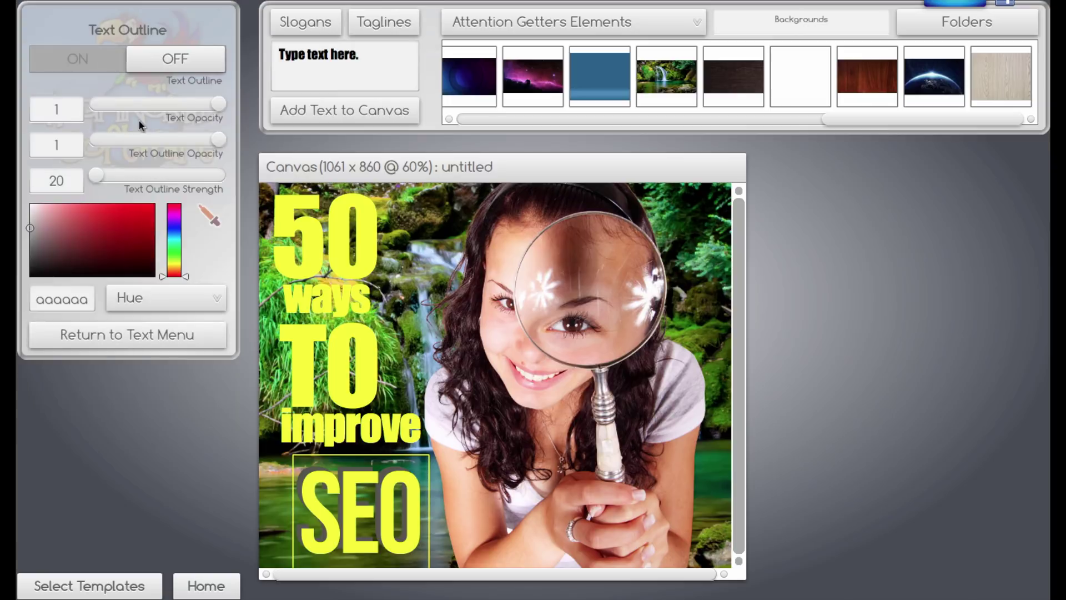
click(173, 59)
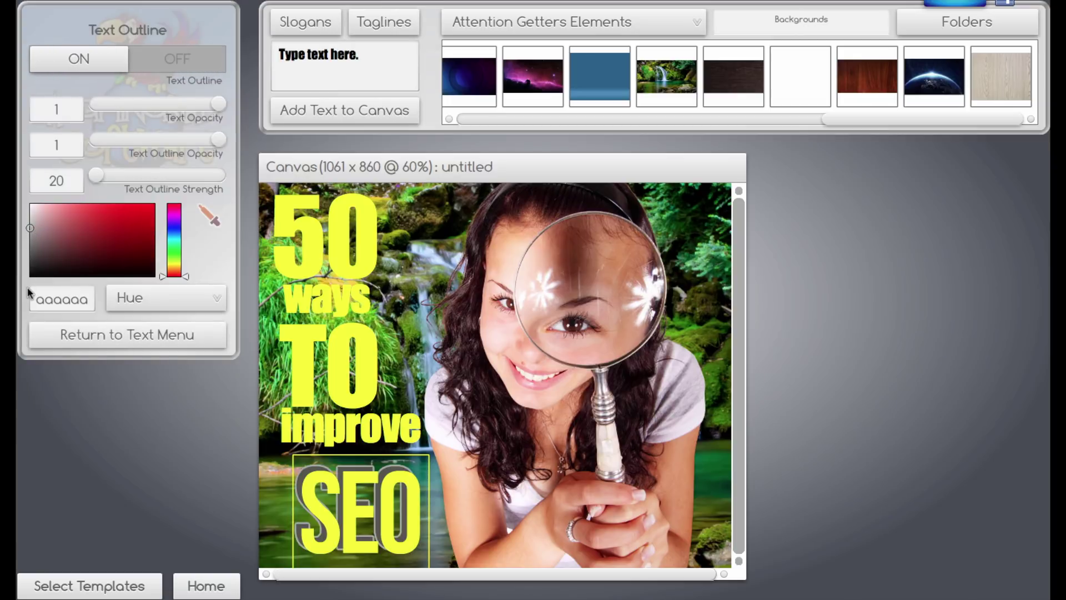
drag(30, 239, 32, 288)
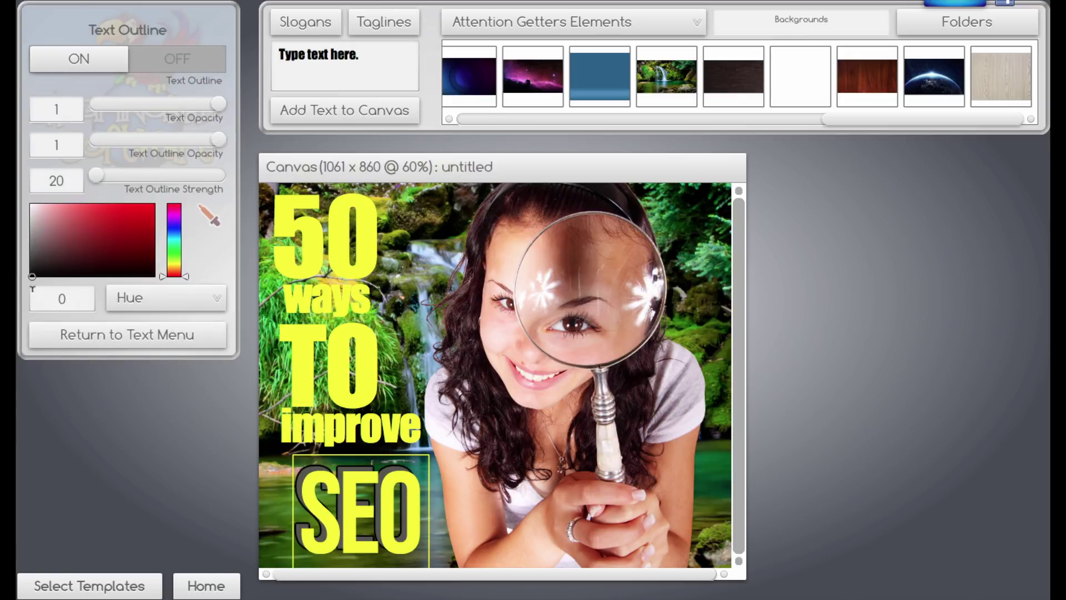
click(363, 487)
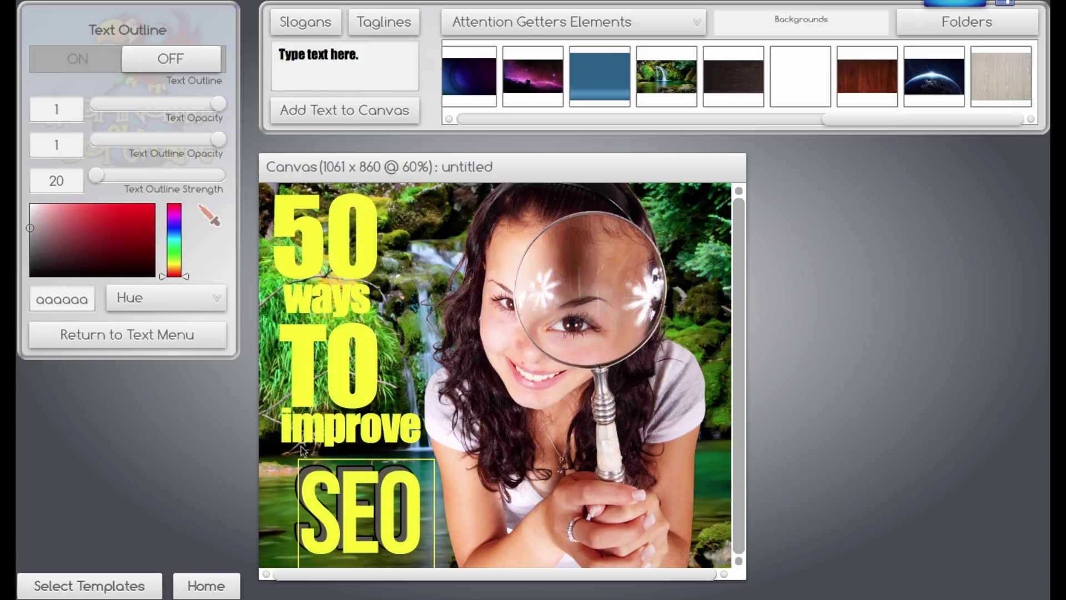
click(171, 340)
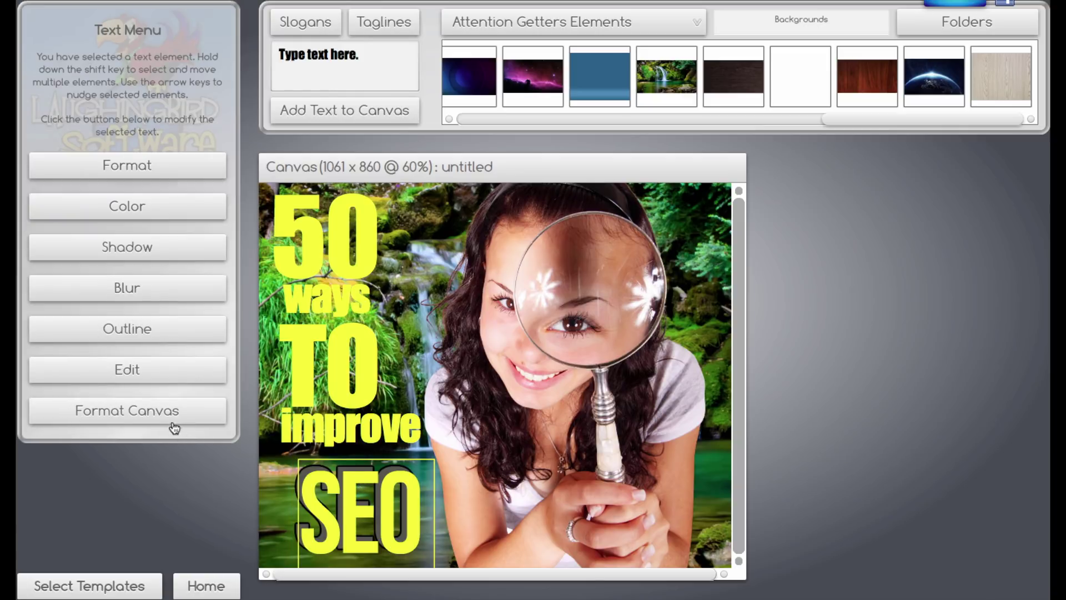
click(171, 377)
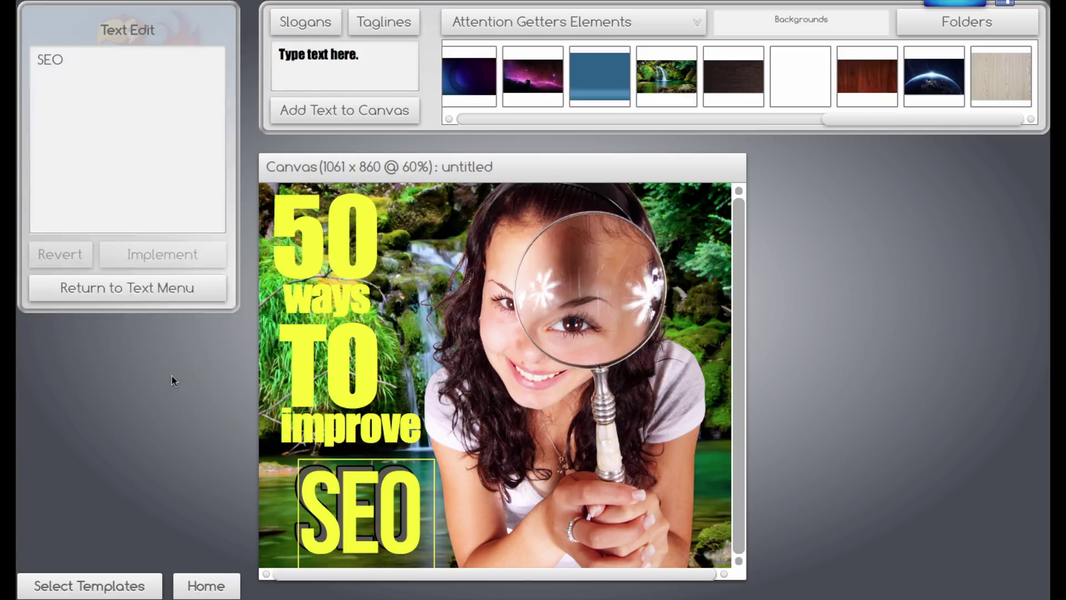
click(153, 288)
click(147, 336)
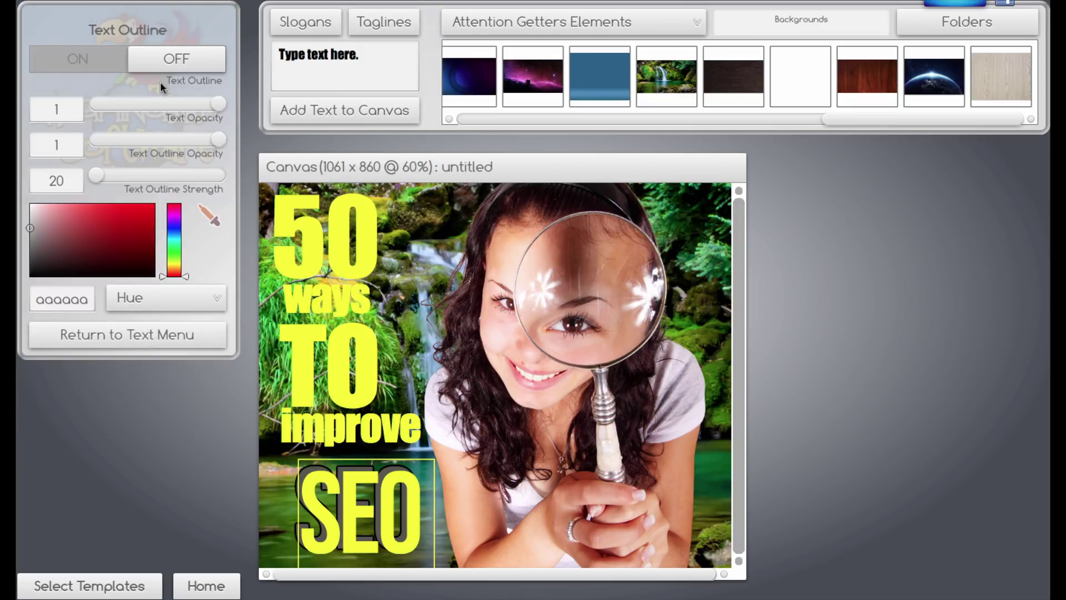
click(177, 65)
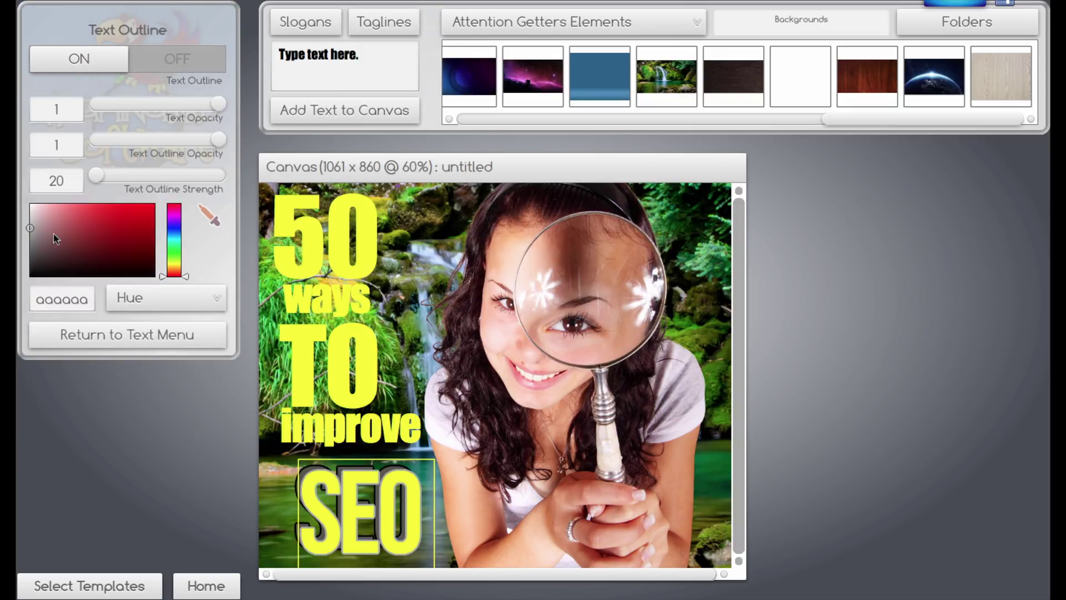
drag(32, 226, 26, 289)
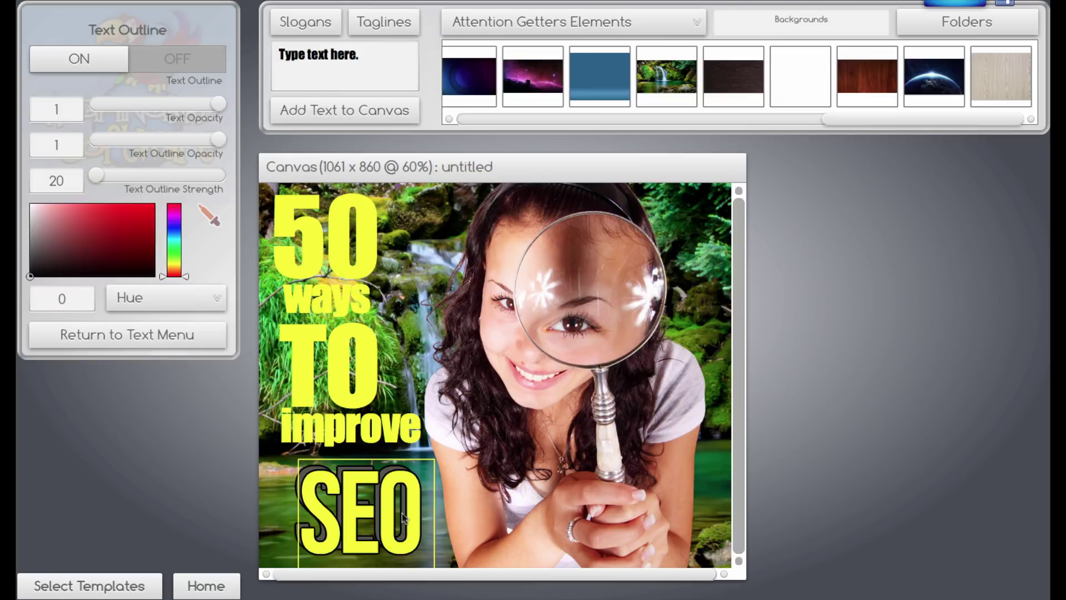
click(276, 511)
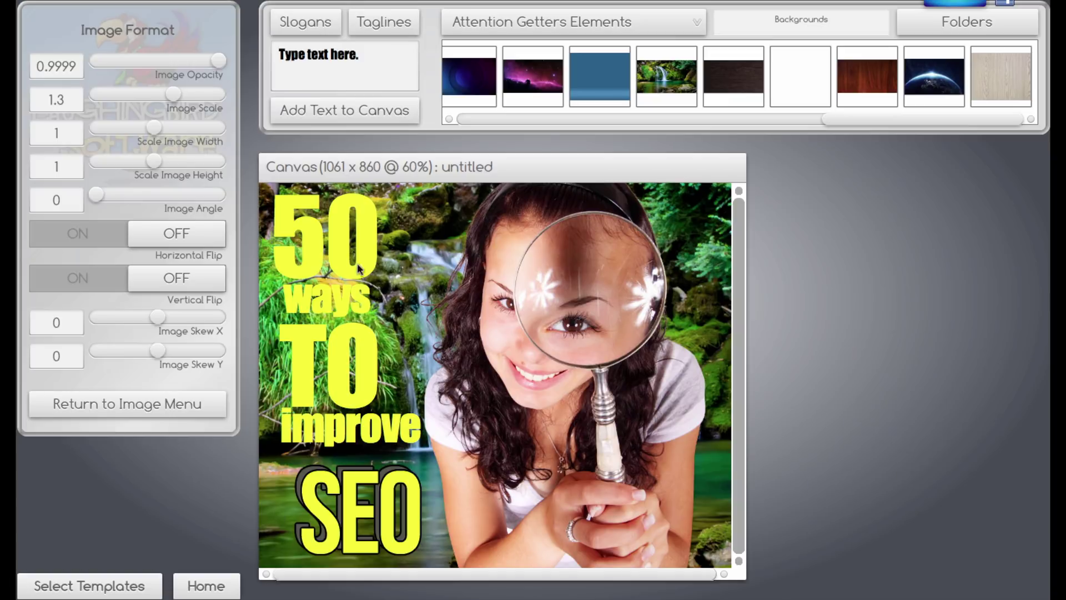
Step: Open the People Pak Magic template, "it's almost like Magic, We're that good!", as a new canvas
click(125, 403)
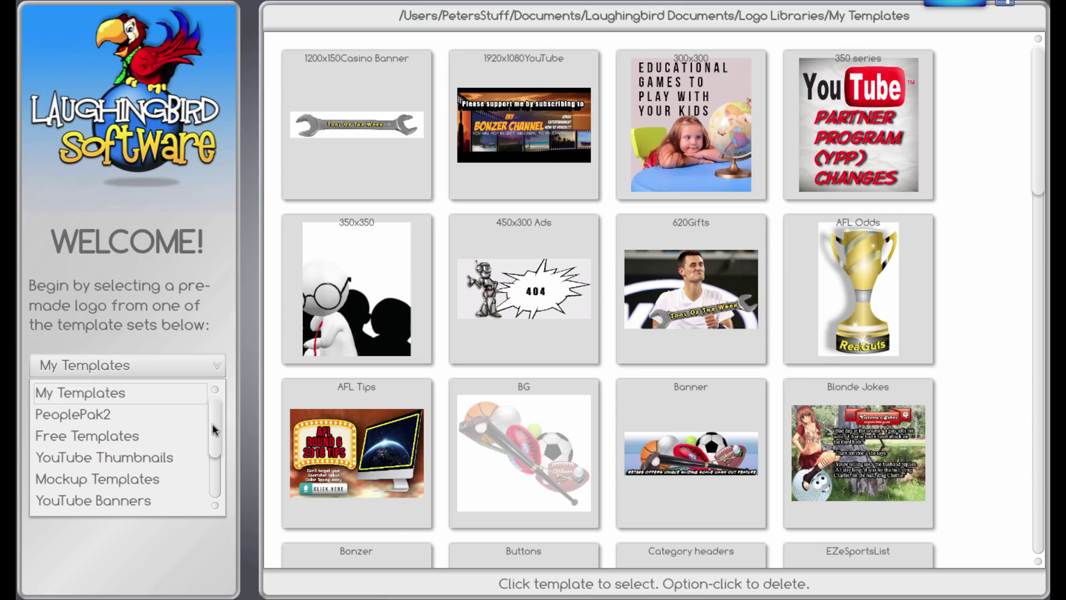
drag(215, 424, 214, 507)
click(72, 459)
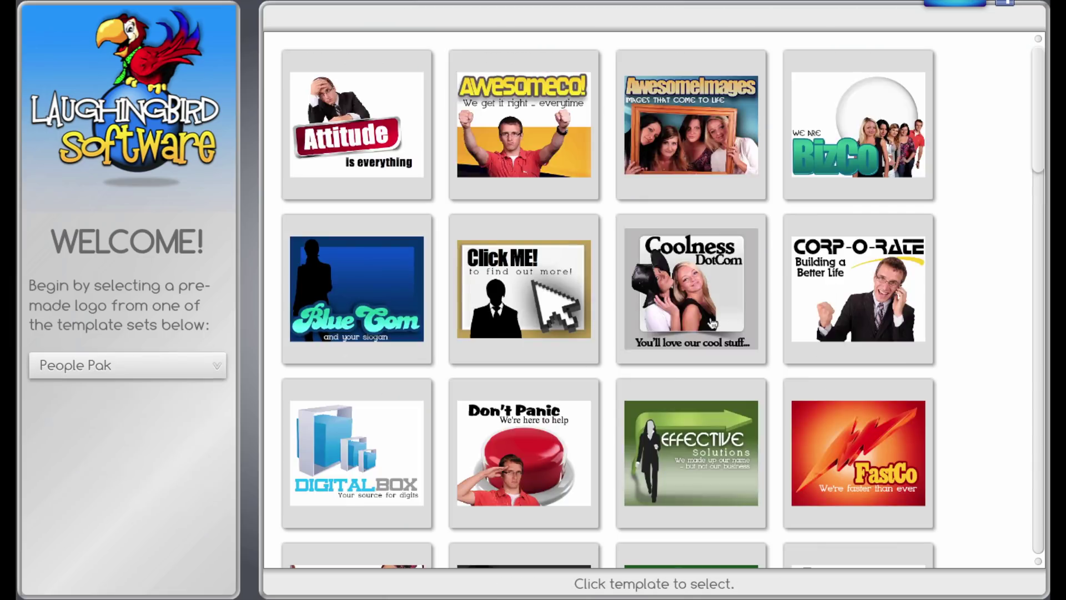
drag(1040, 138, 1047, 228)
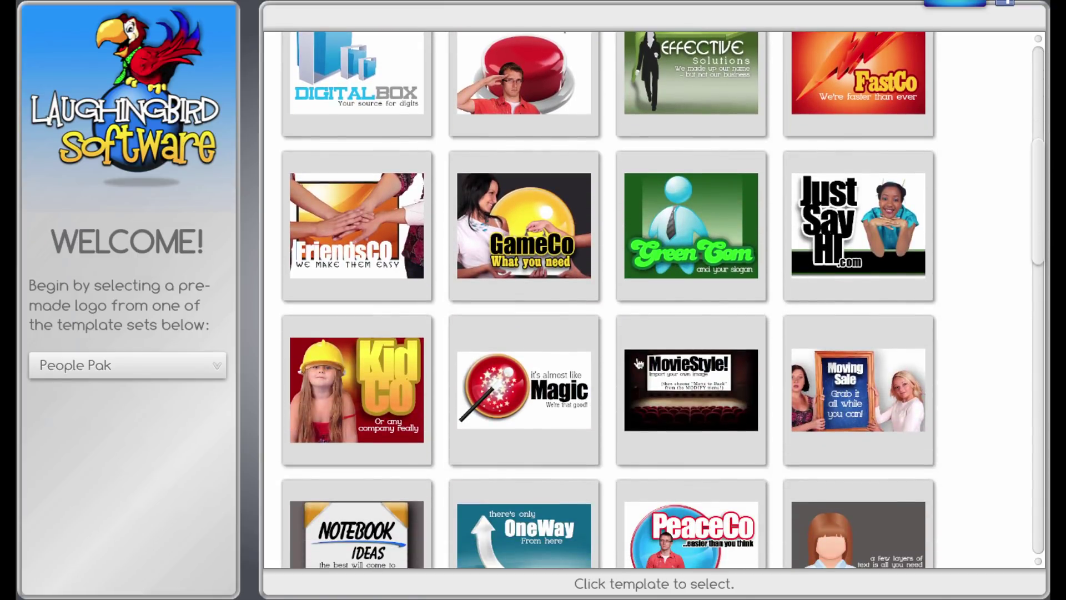
click(507, 384)
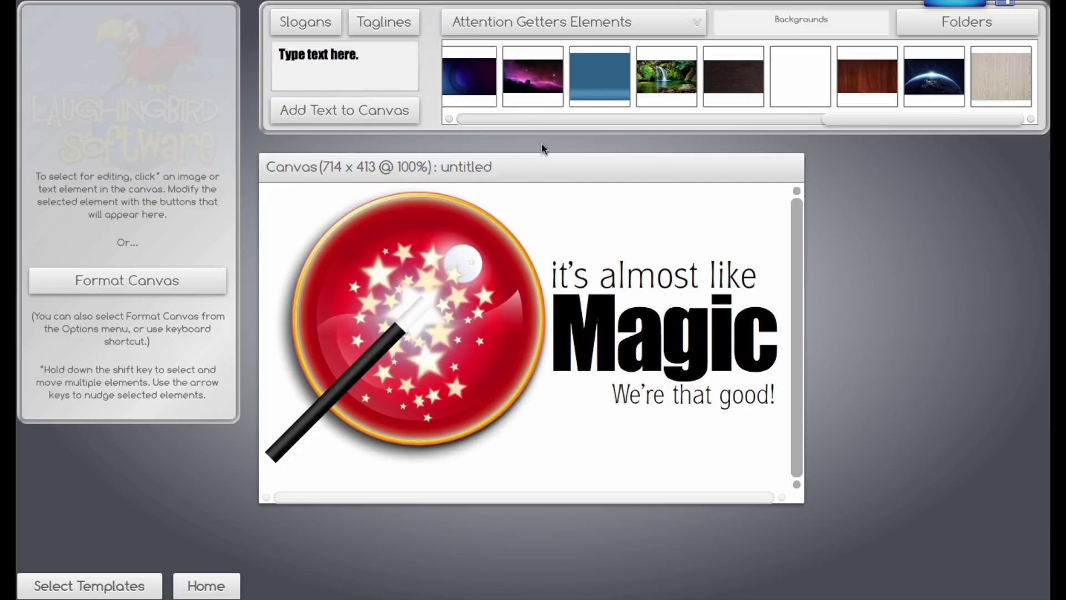
Step: Resize the canvas to 707 × 614 and stack "it's almost like", Magic and "We're that good!" below the ball
drag(542, 166, 553, 80)
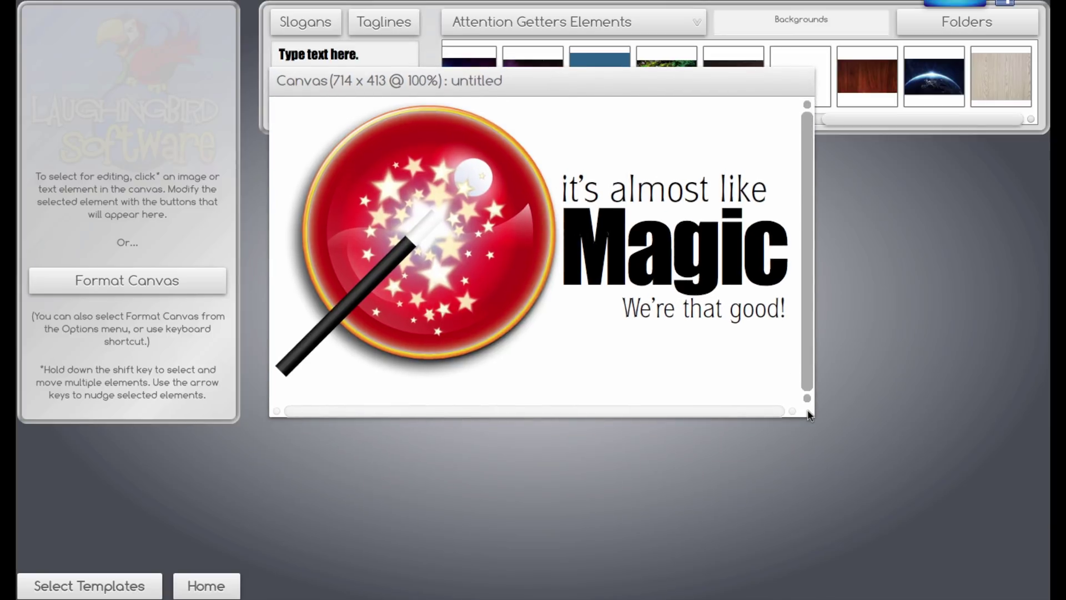
drag(812, 420, 808, 565)
drag(629, 191, 389, 393)
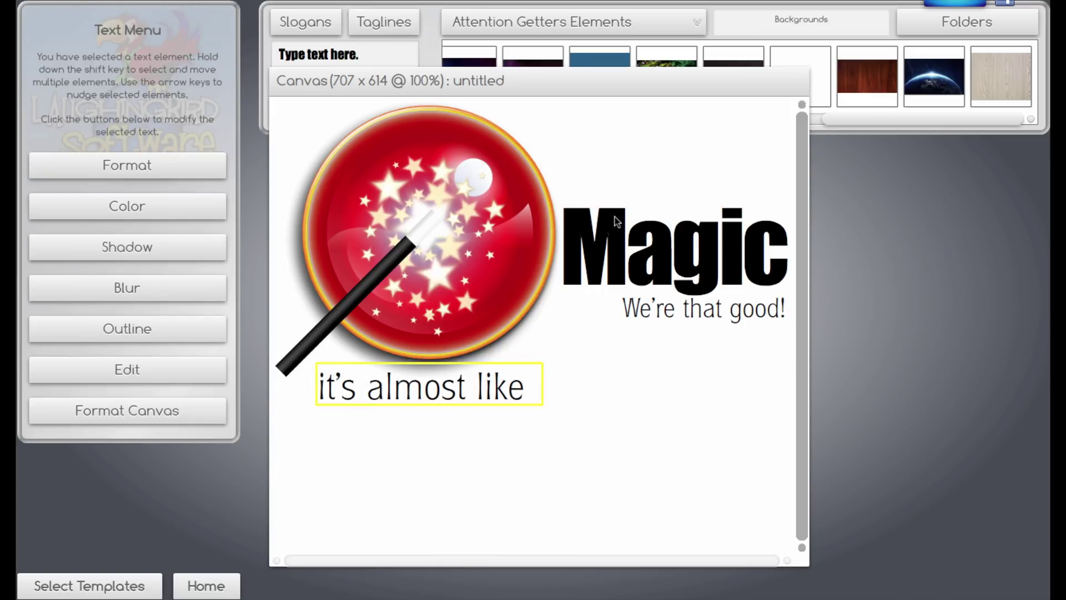
drag(615, 223, 367, 427)
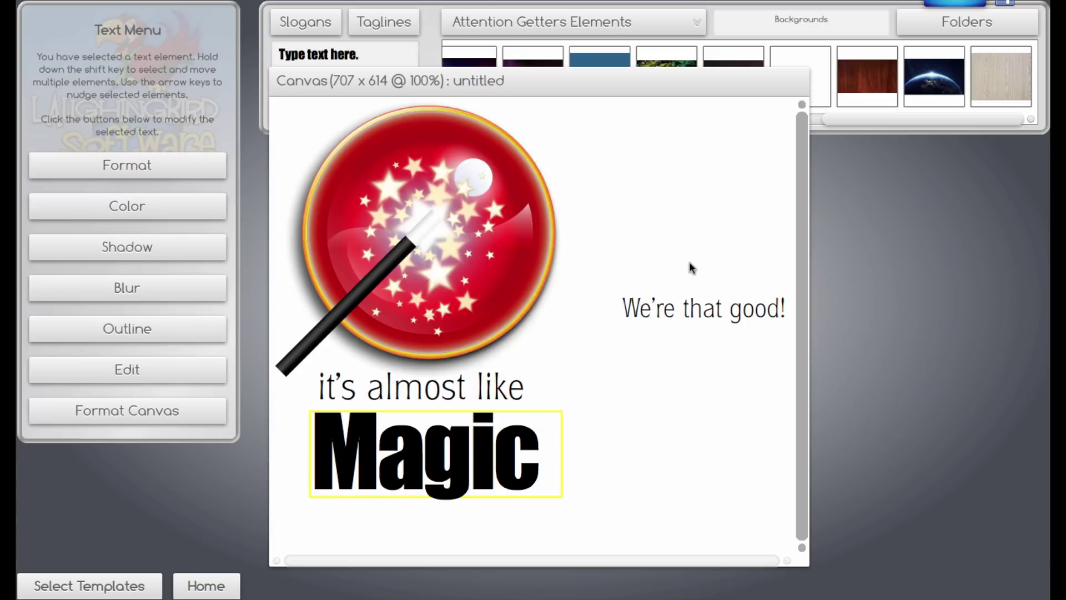
drag(685, 305, 396, 522)
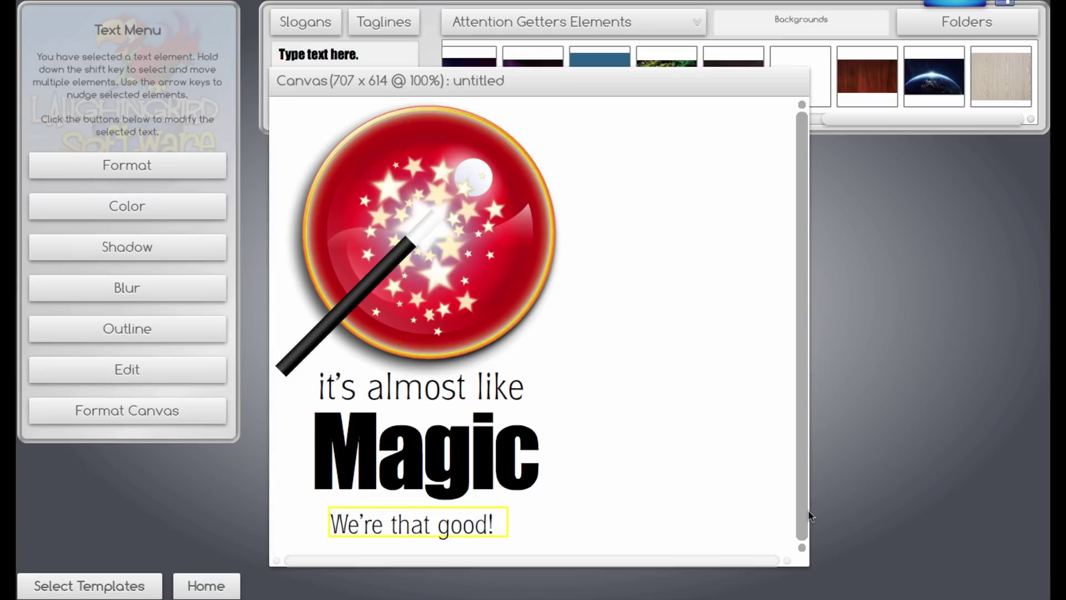
click(549, 245)
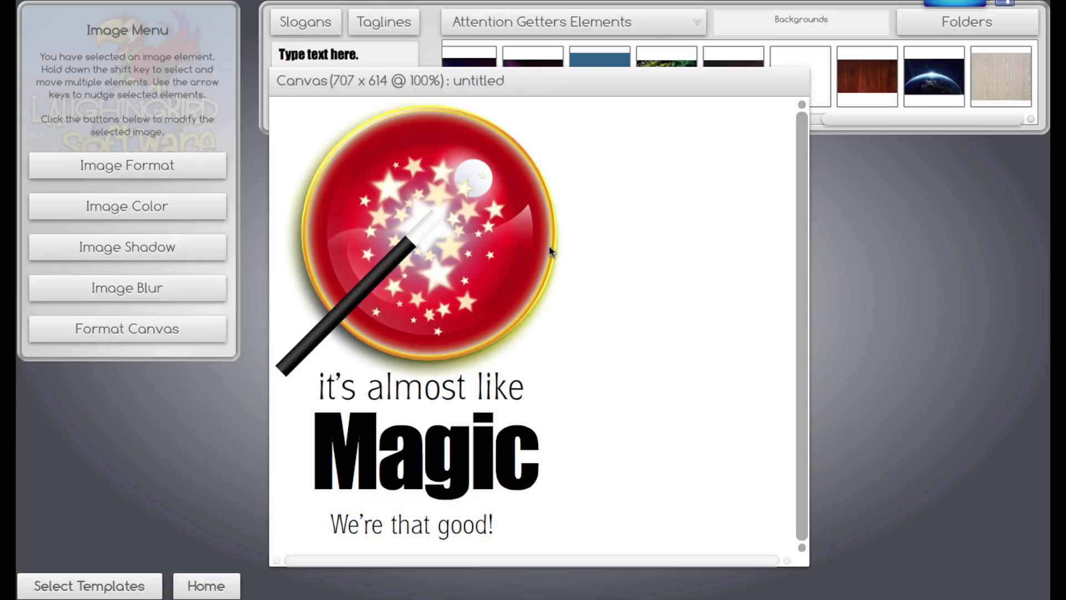
click(604, 261)
Step: Narrow the canvas width to 420 and add the purple nebula image as the background
click(114, 282)
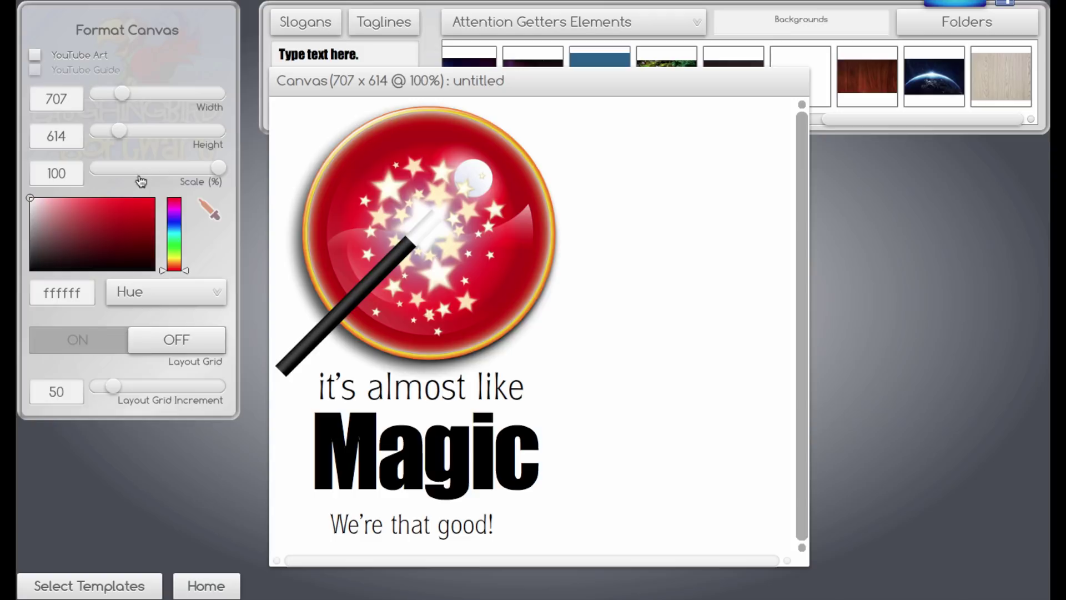
drag(123, 97, 113, 98)
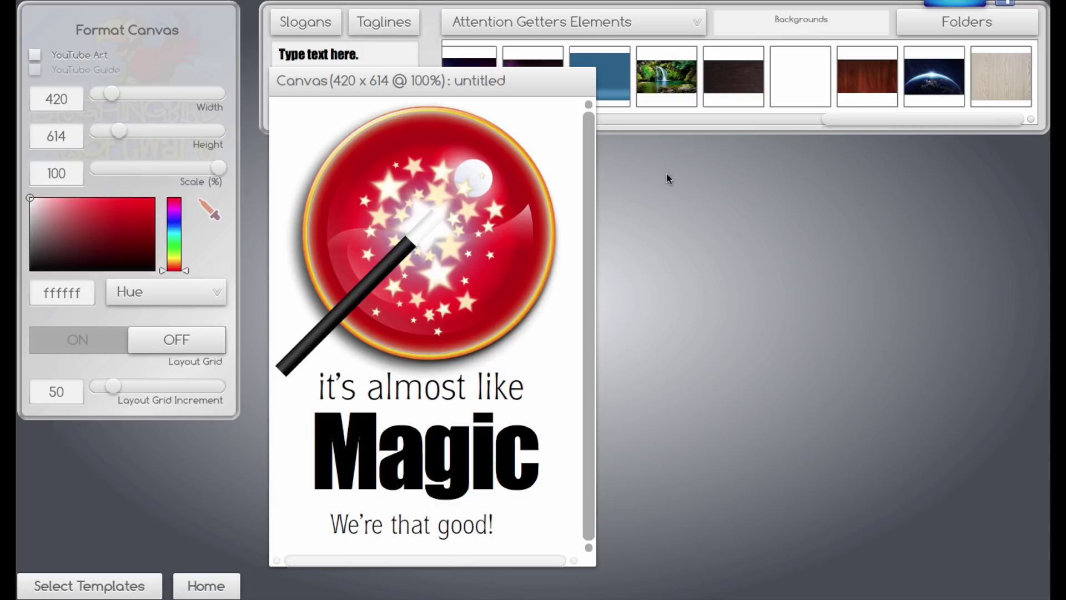
drag(553, 82, 603, 119)
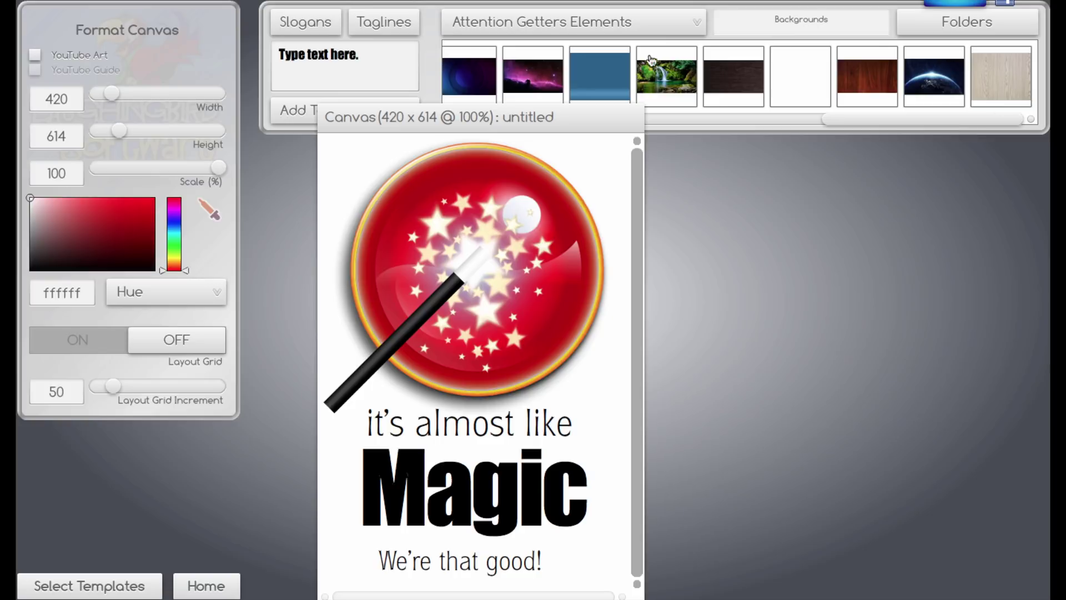
drag(549, 68, 482, 341)
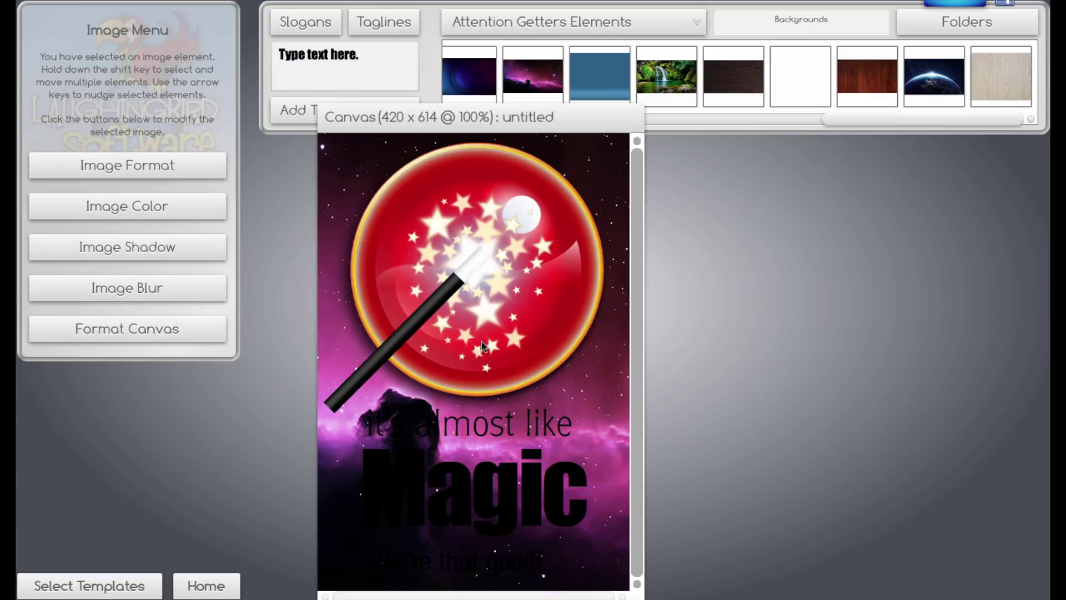
Step: Make the Magic and "it's almost like" text lines white (ffffff)
click(469, 488)
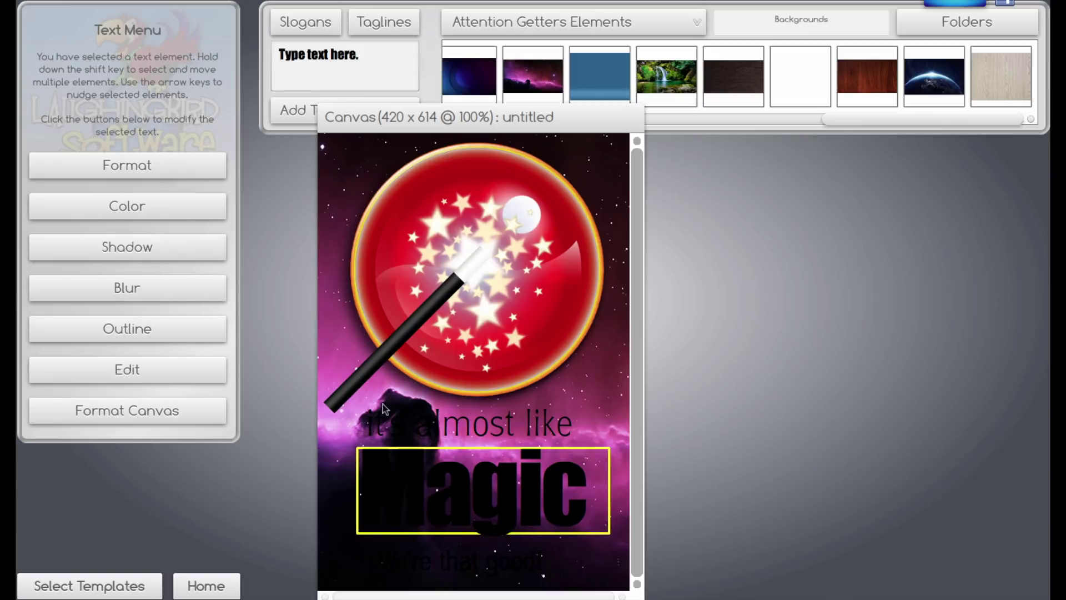
click(151, 214)
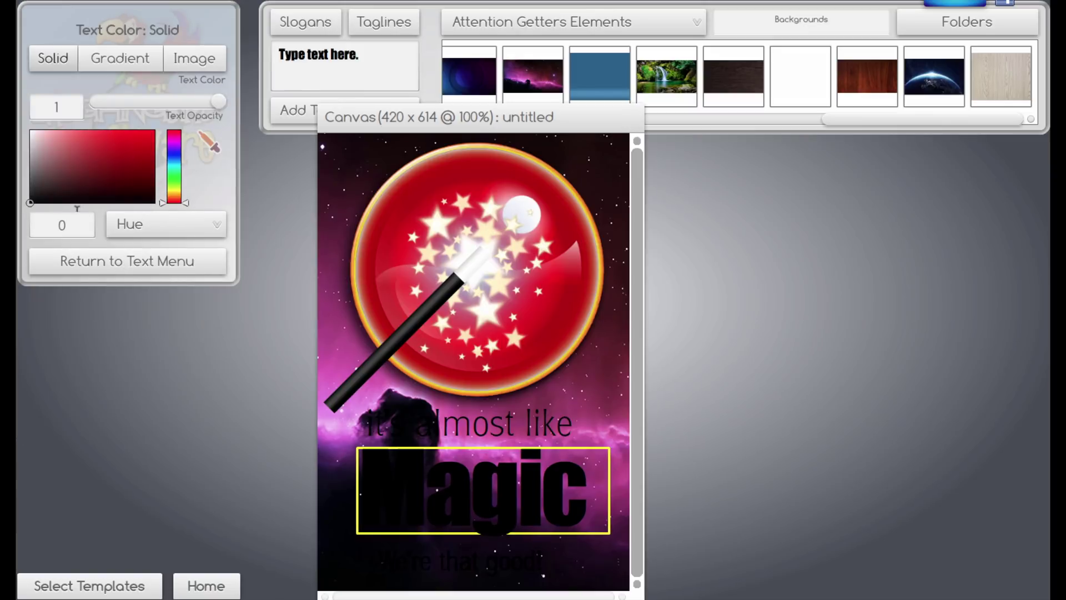
drag(56, 189, 23, 128)
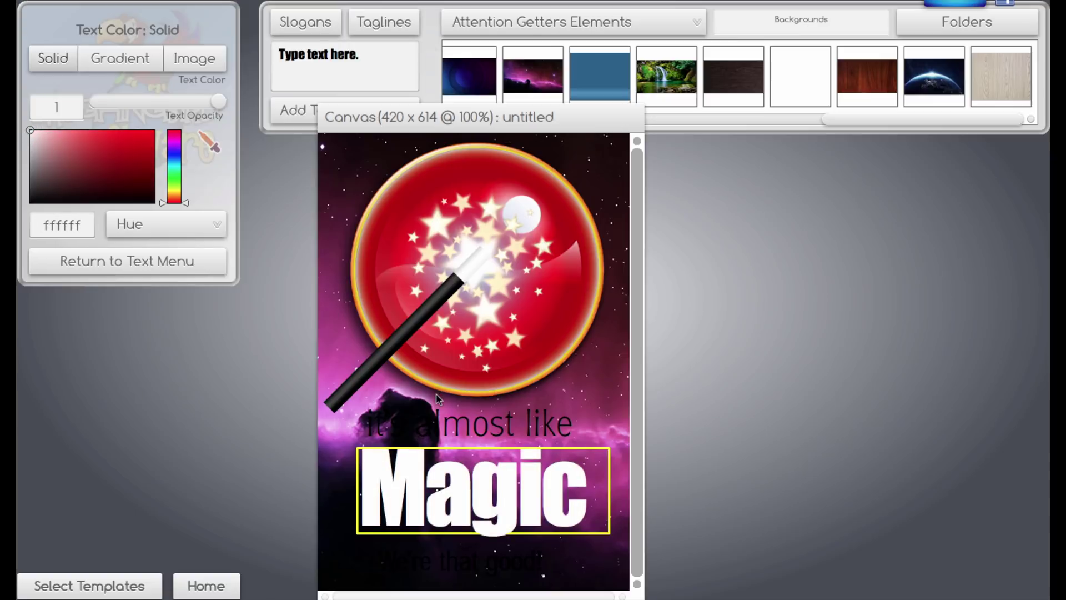
click(446, 429)
drag(102, 138, 30, 130)
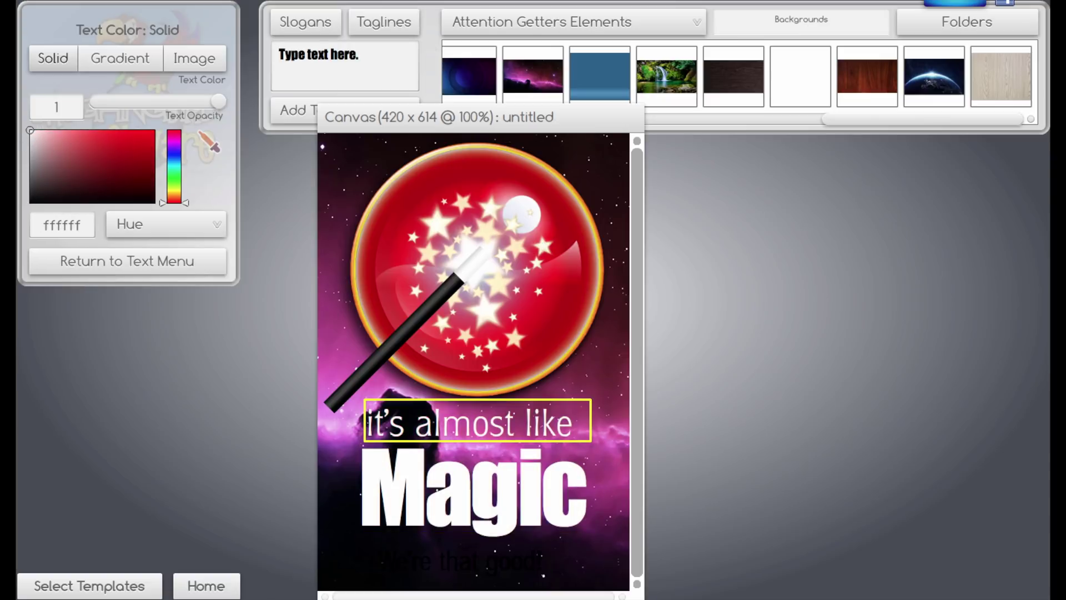
Step: Make the tagline "We're that good!" white, then return to template selection
click(422, 550)
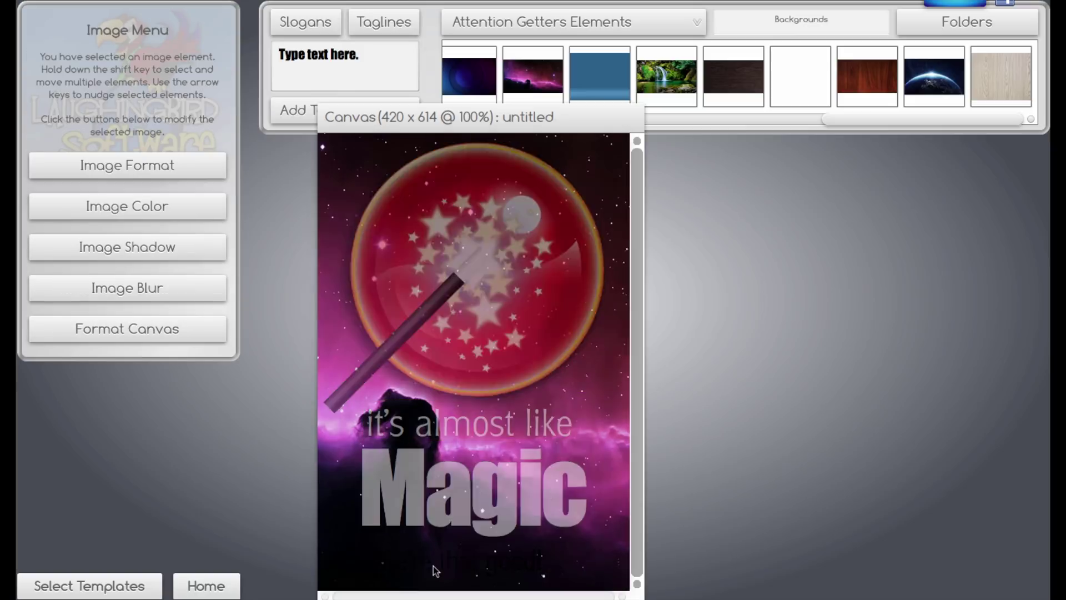
click(447, 565)
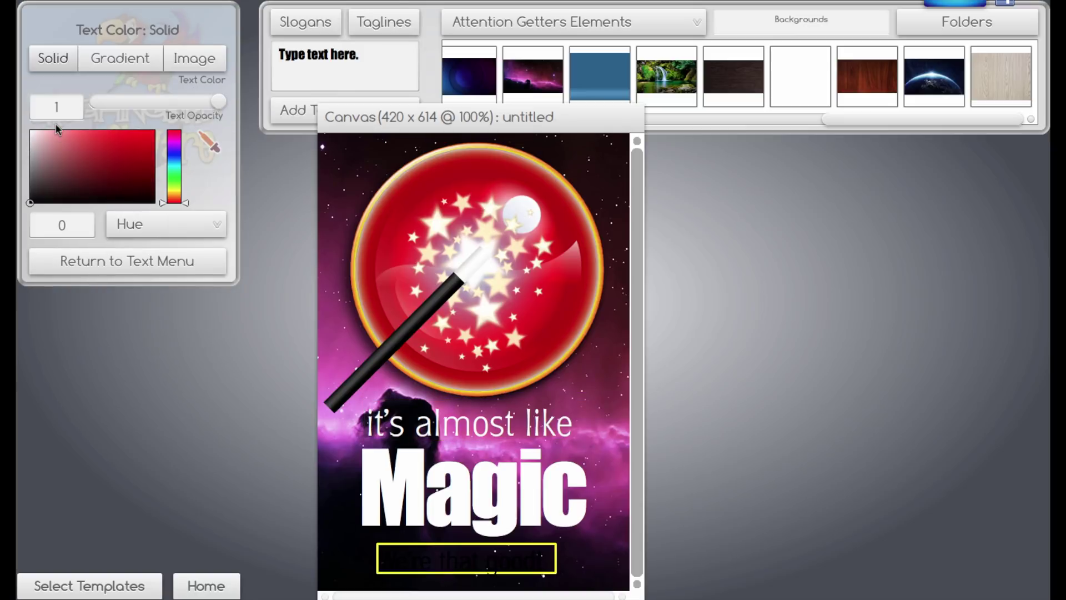
drag(58, 129, 30, 130)
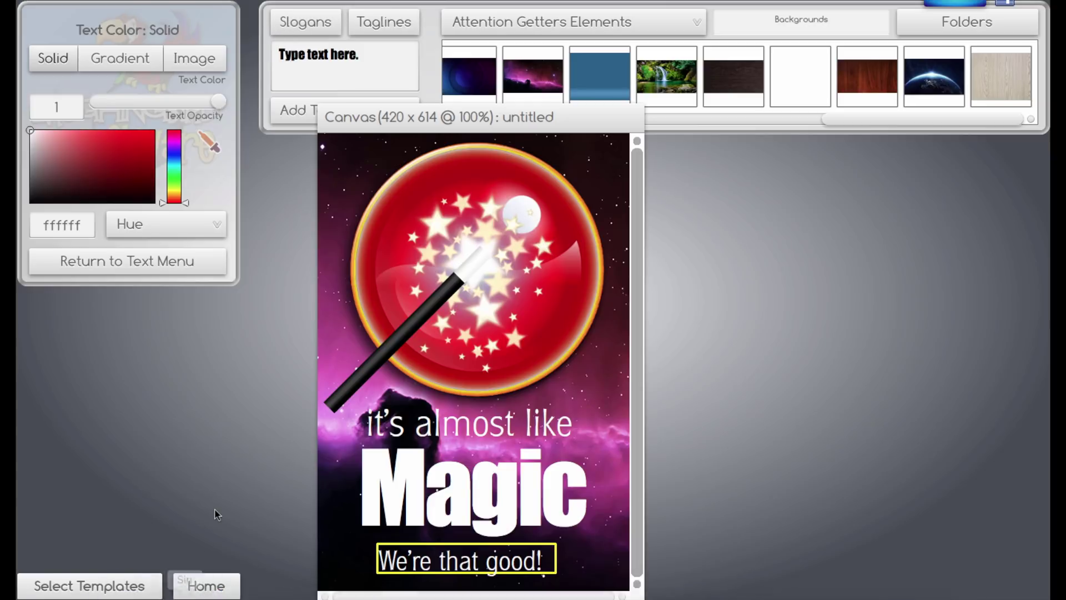
click(121, 588)
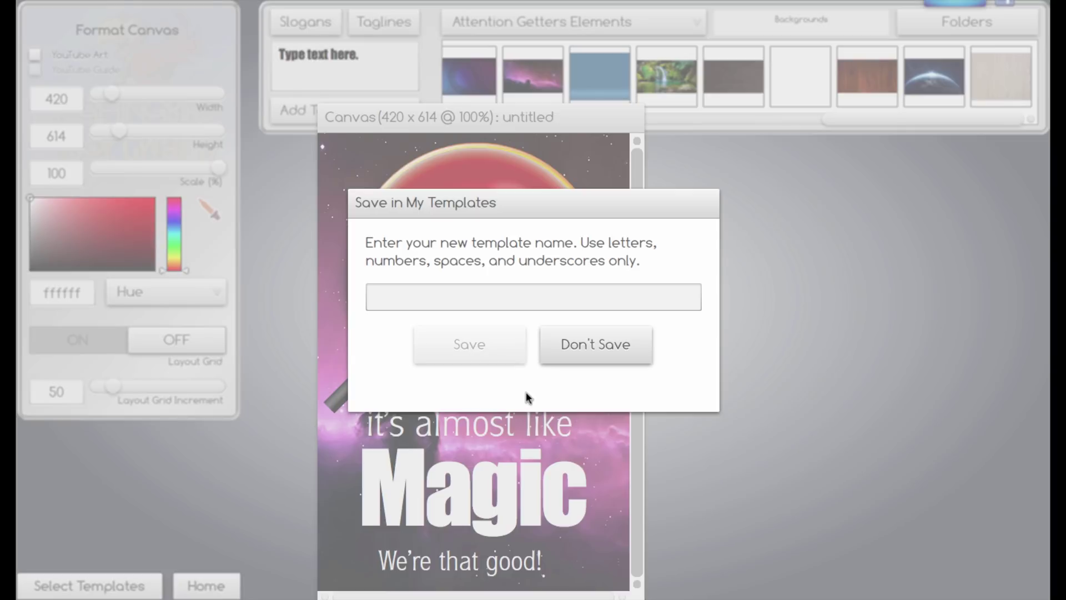
Step: Decline saving the poster to My Templates with Don't Save
click(582, 343)
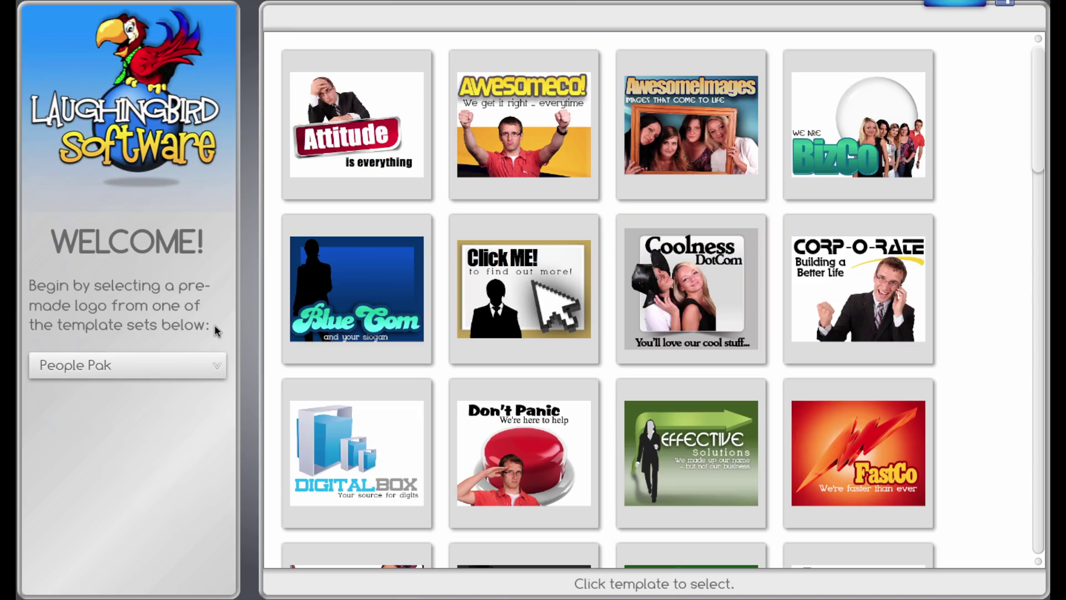
Step: Switch to the Mockup Templates set and open the two-sign stand mockup
click(213, 366)
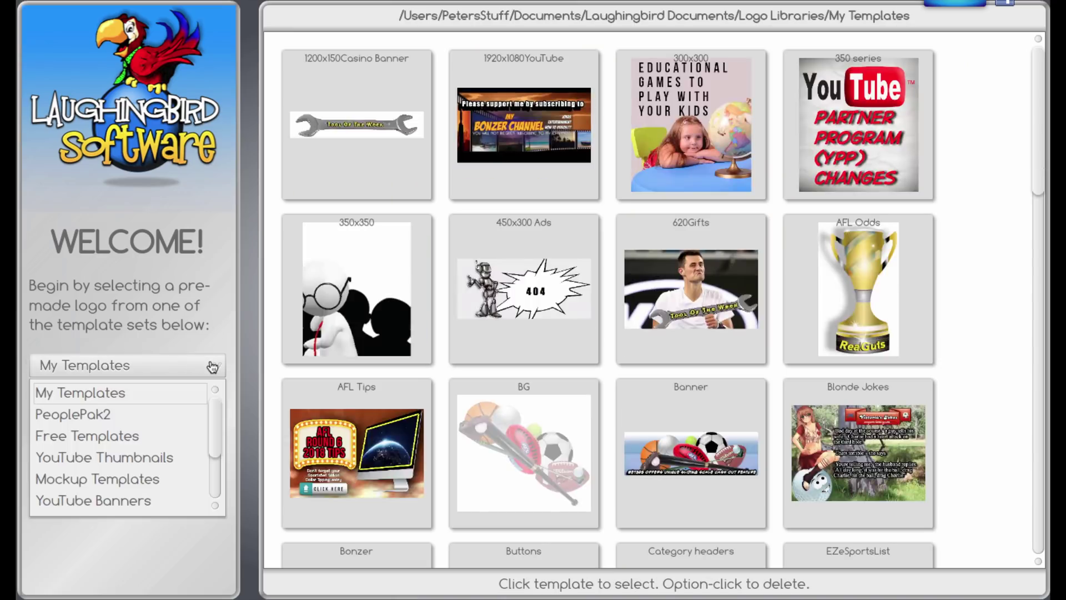
click(123, 480)
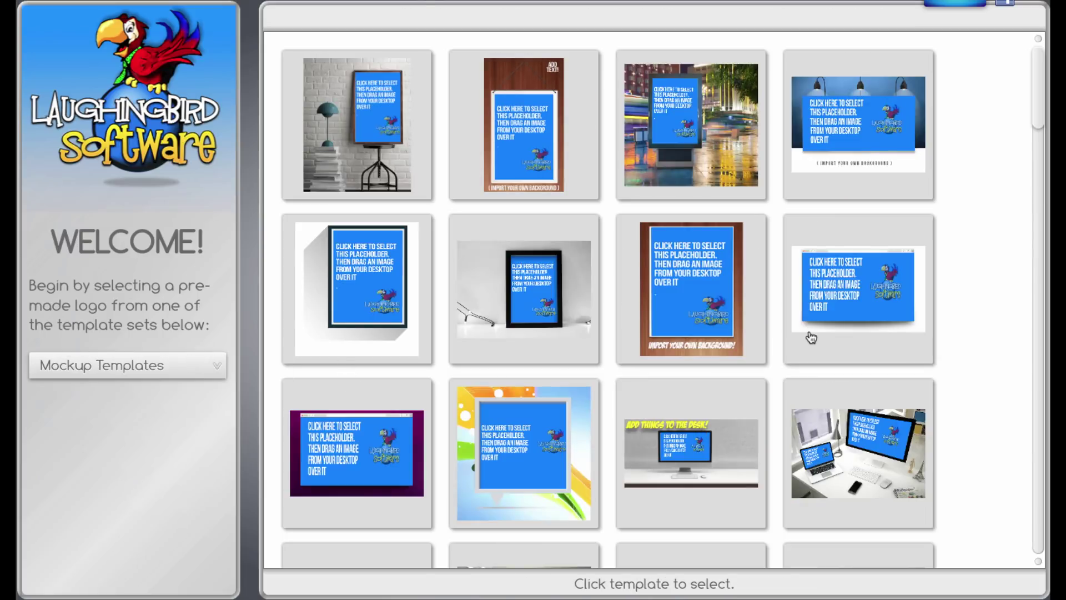
drag(1038, 109, 1043, 168)
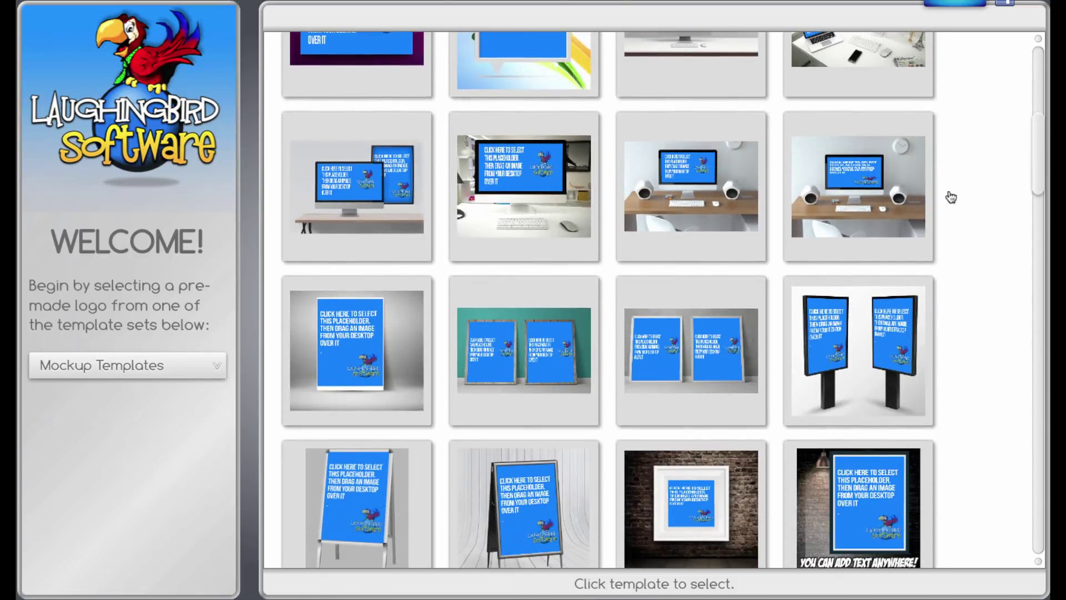
click(825, 323)
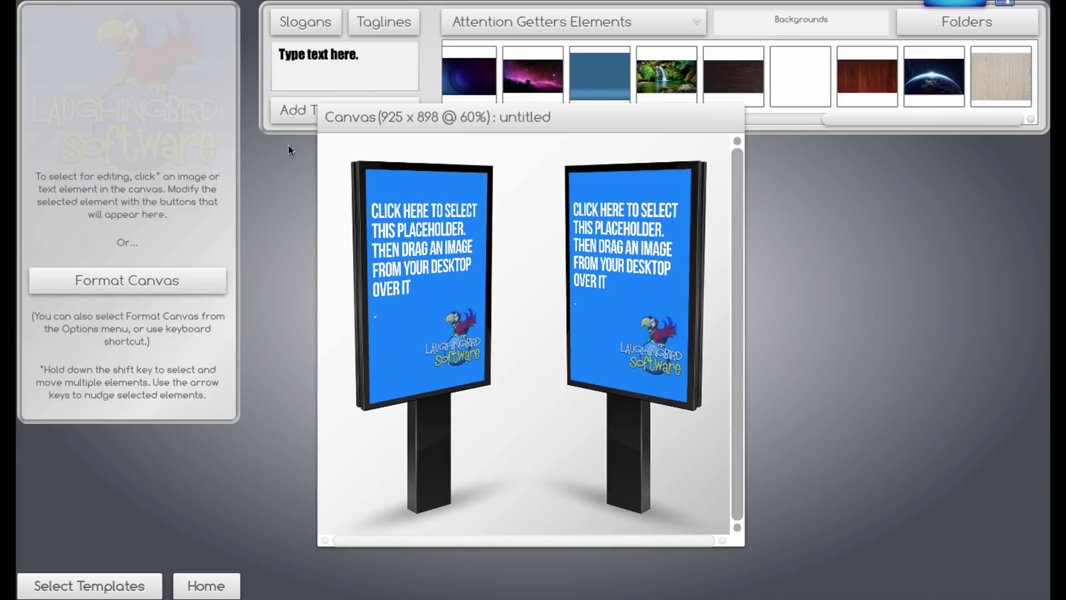
Step: Place the magic.png poster into the left sign's placeholder
key(super+Tab)
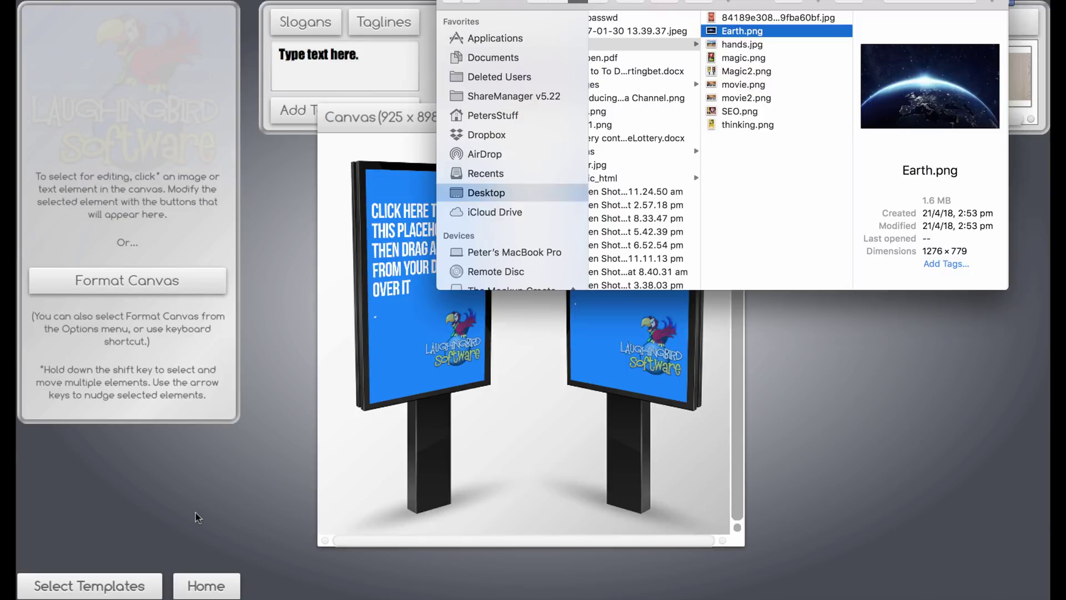
click(757, 57)
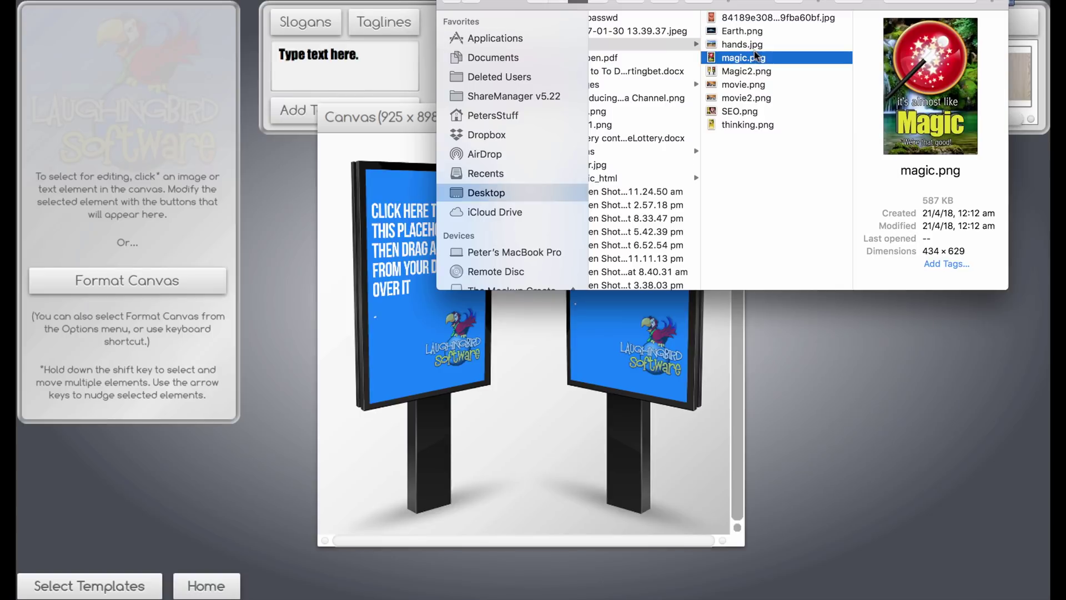
drag(755, 58, 431, 294)
click(552, 340)
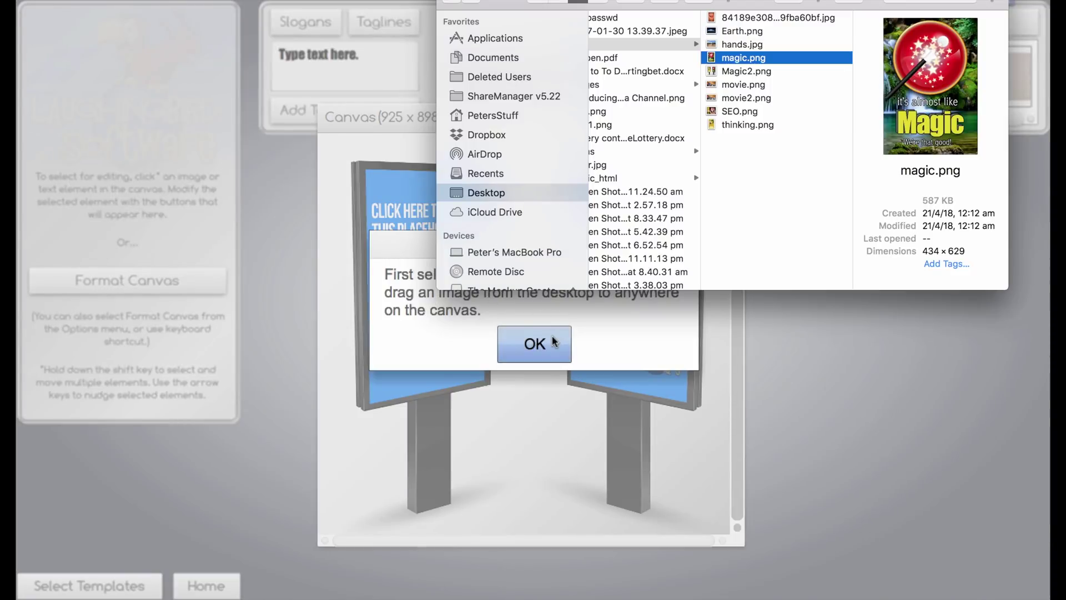
click(404, 245)
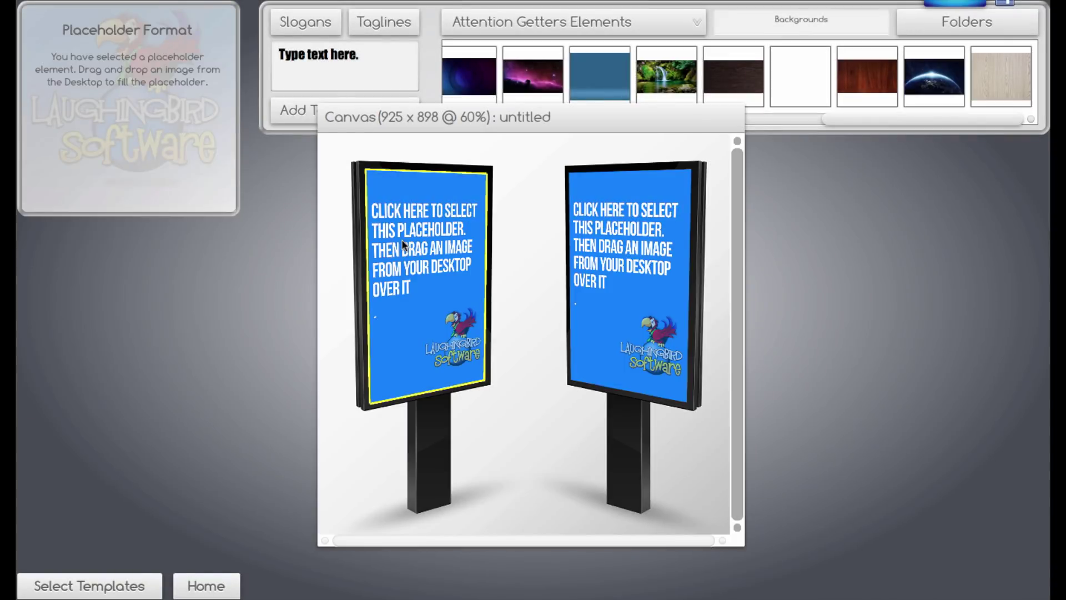
key(super+Tab)
drag(764, 57, 444, 303)
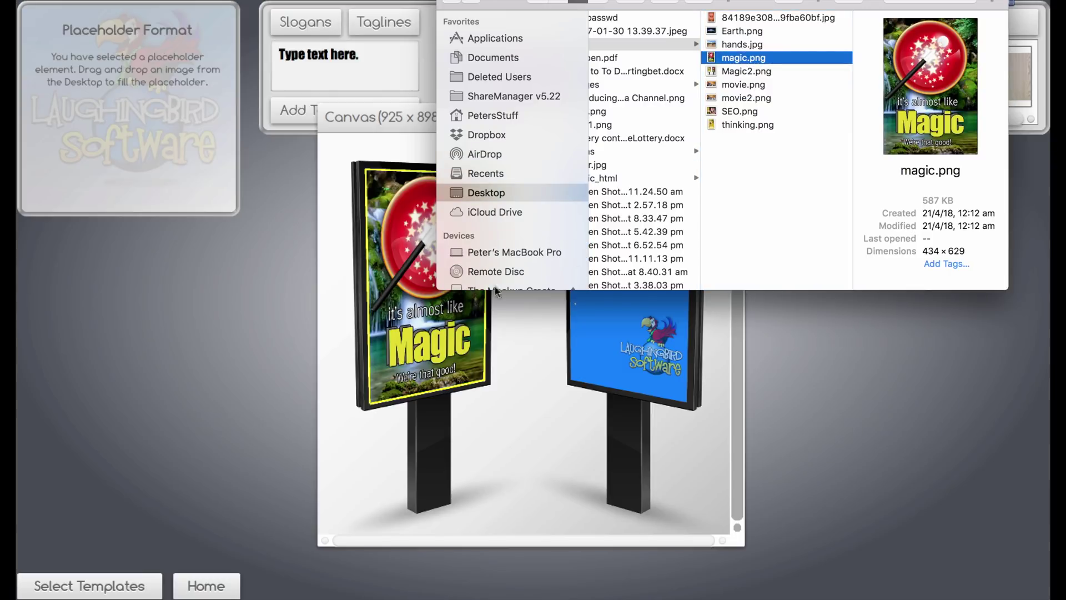
Step: Preview Magic2.png, movie.png, movie2.png and SEO.png, choose movie2.png, and select the right placeholder
click(755, 73)
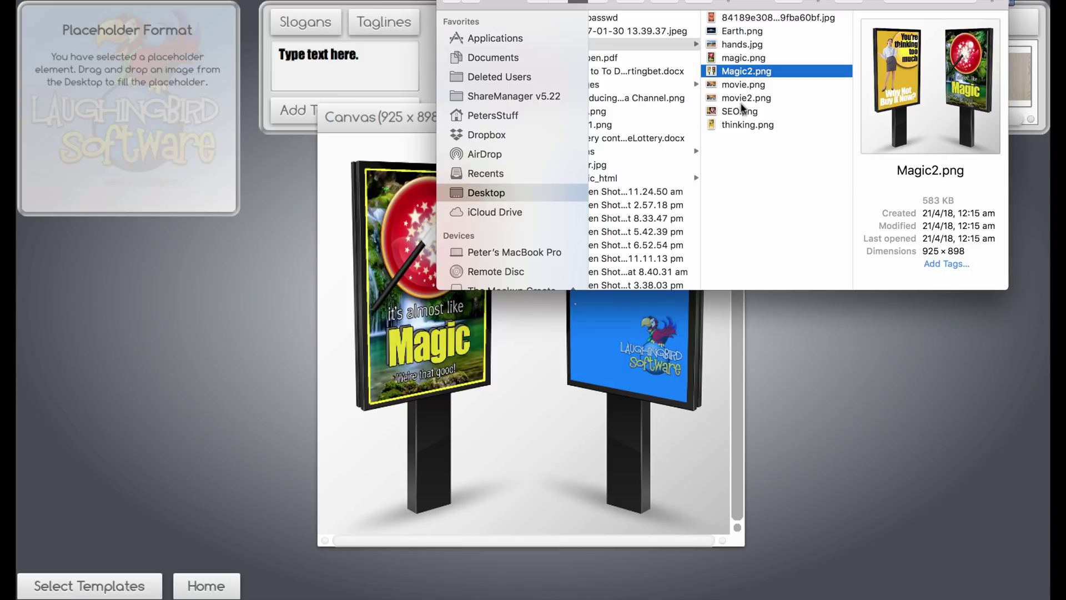
click(743, 86)
click(740, 76)
click(734, 98)
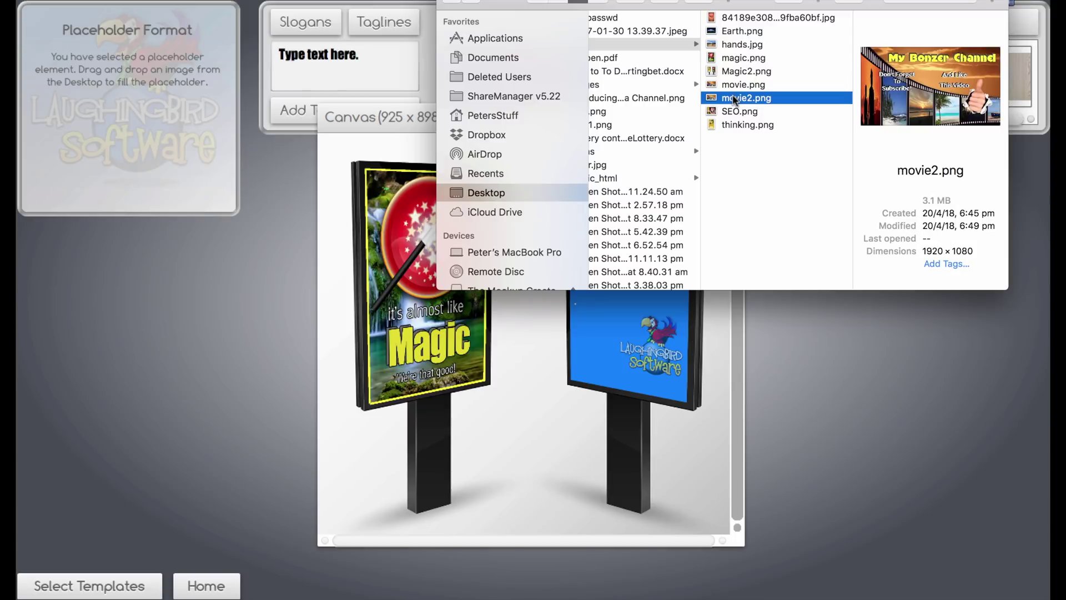
click(737, 112)
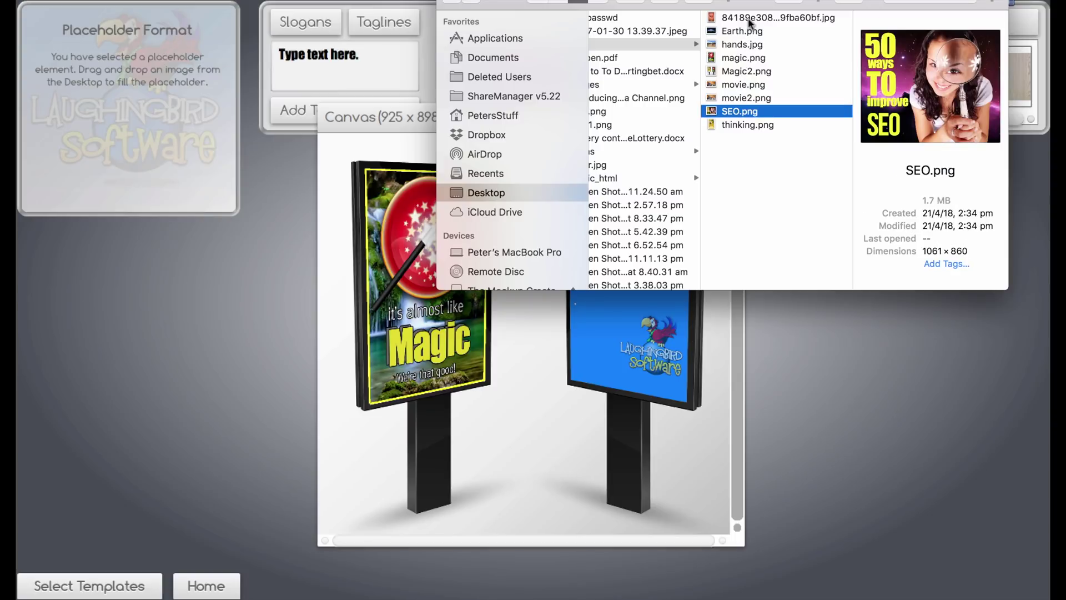
click(737, 123)
key(Up)
key(Up)
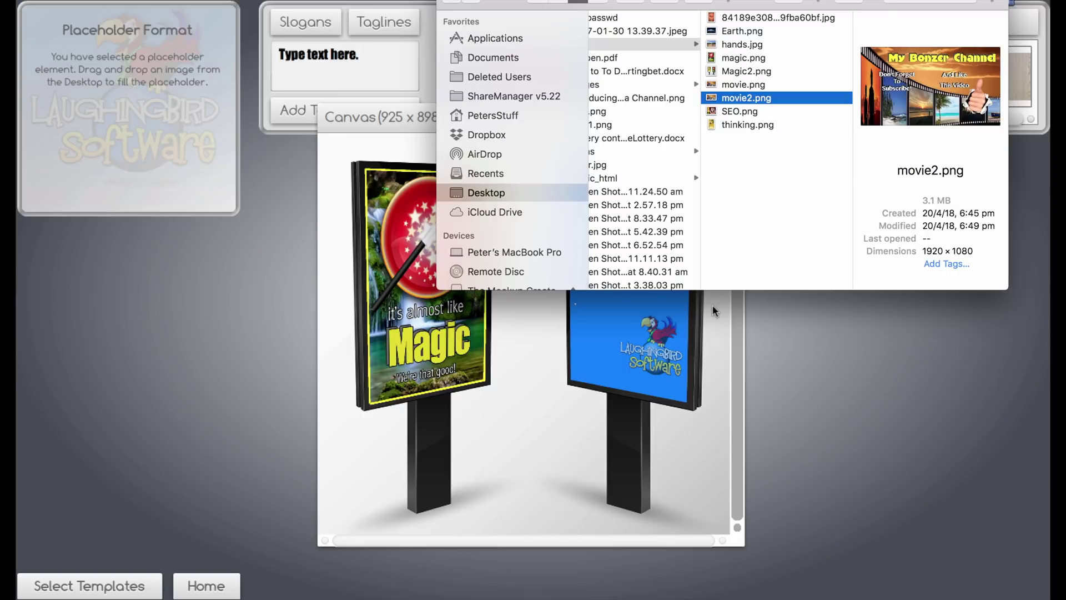
click(626, 341)
Step: Fill the right sign with movie2.png, then replace it with the thinking.png poster
key(super+Tab)
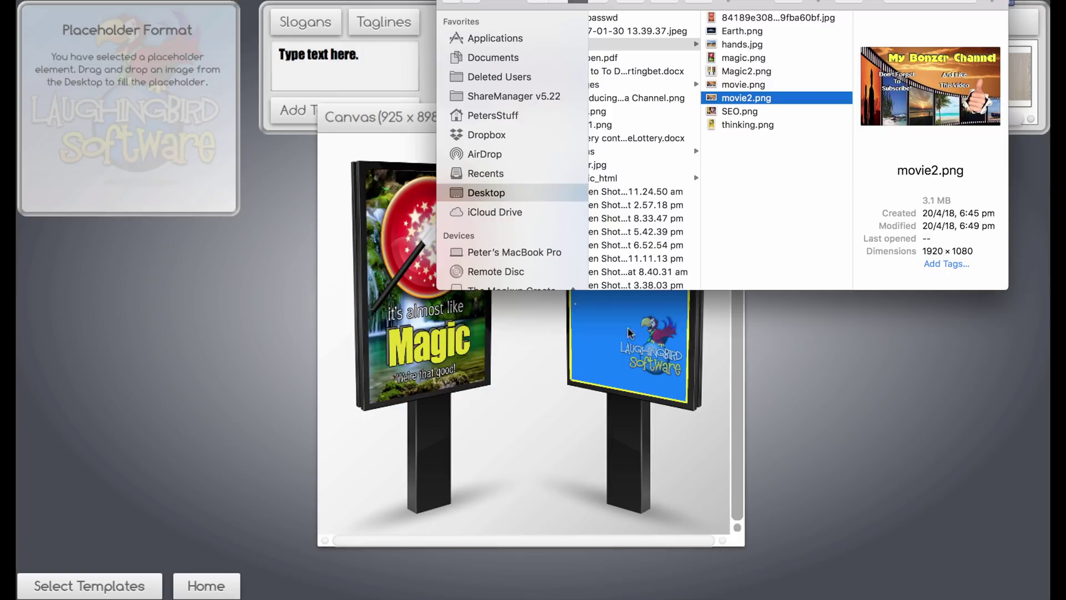
drag(723, 106, 617, 329)
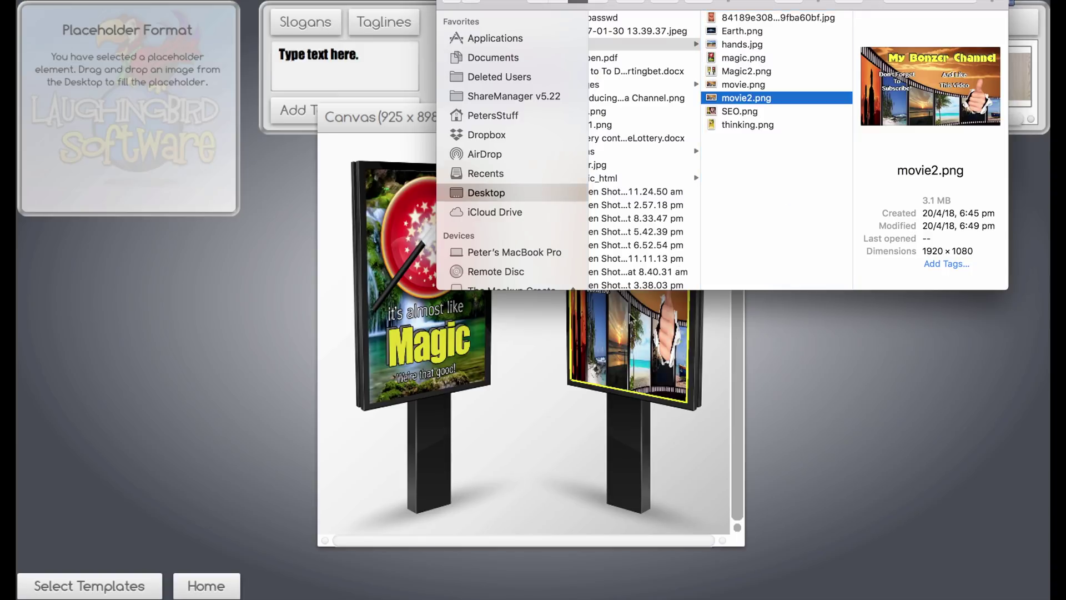
click(532, 392)
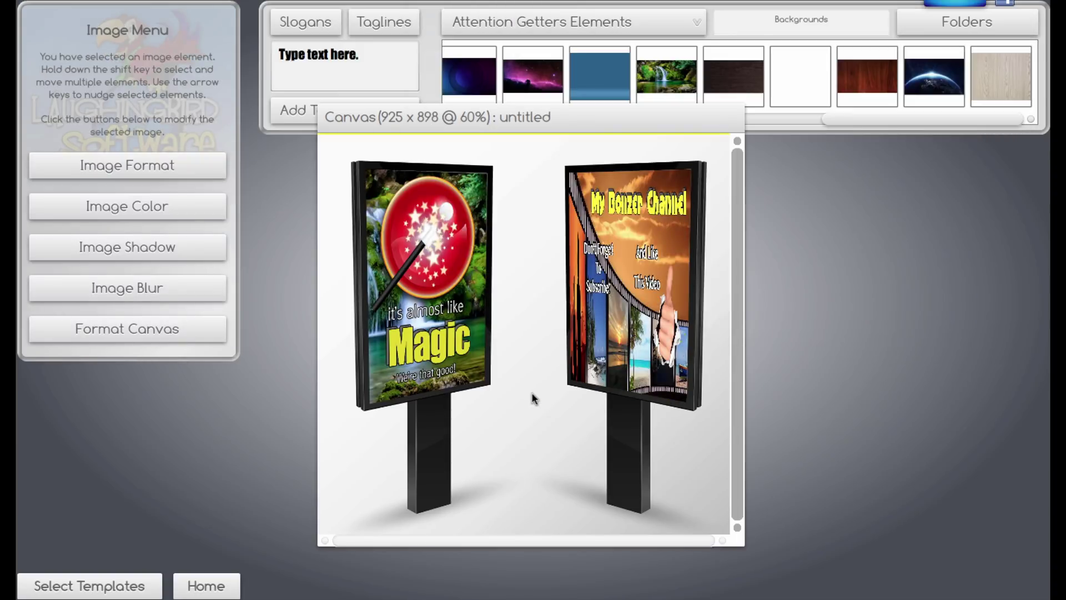
key(super+Tab)
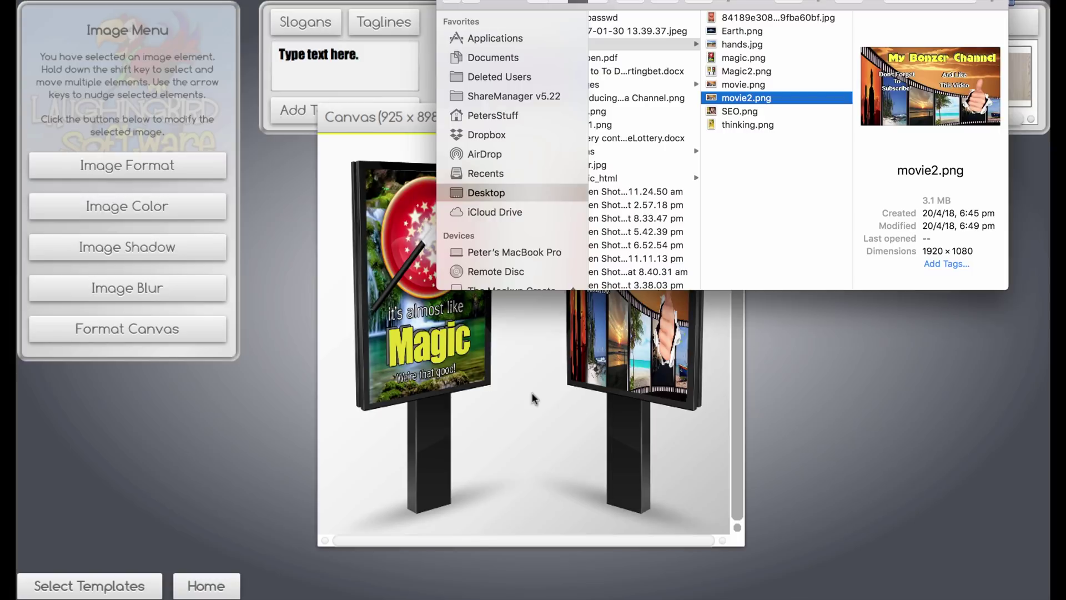
click(741, 125)
drag(741, 125, 611, 333)
click(498, 406)
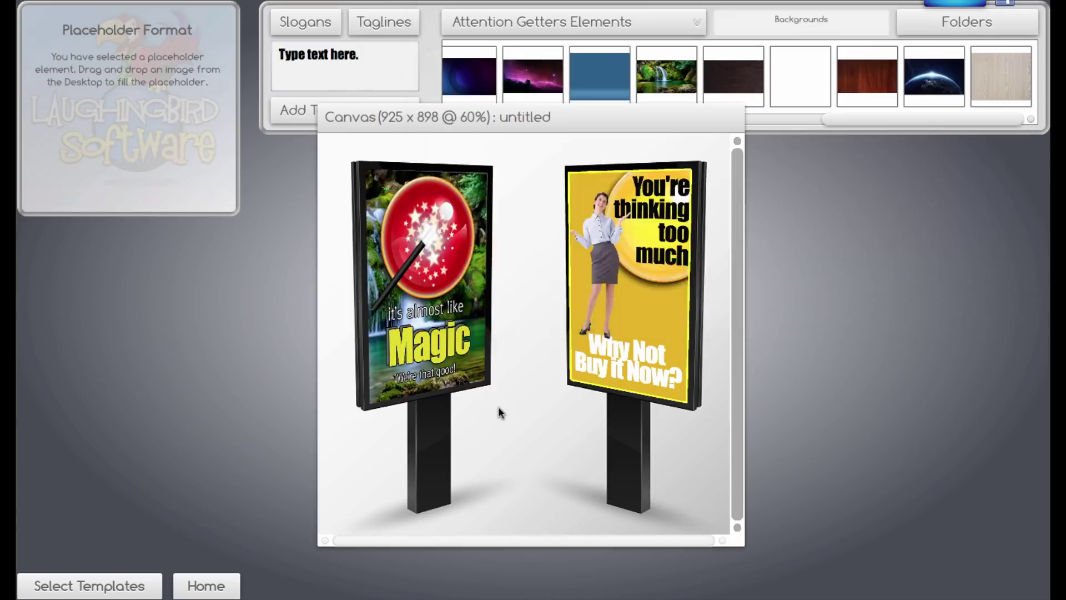